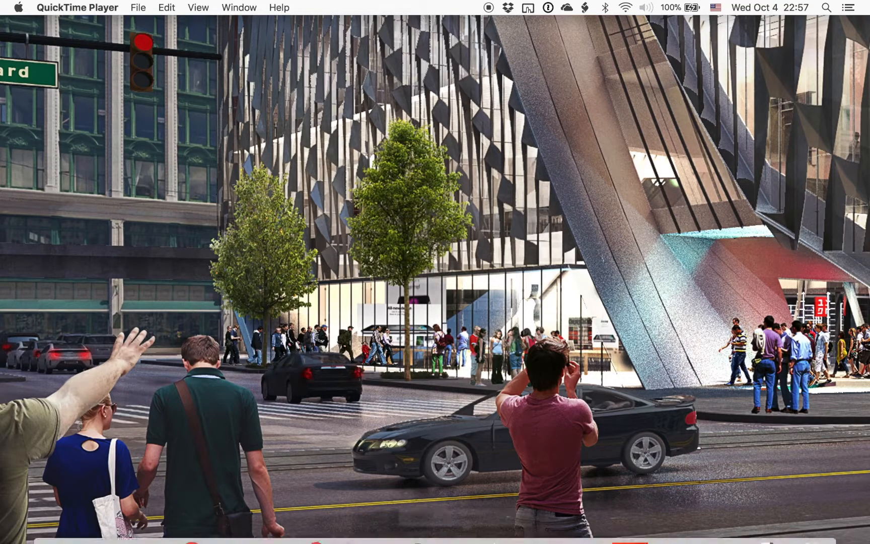
Step: Switch to Pixelmator and create a new document 5120 pixels wide and 2880 pixels high at 218 pixels/inch
mouse_move(507, 523)
left_click(662, 521)
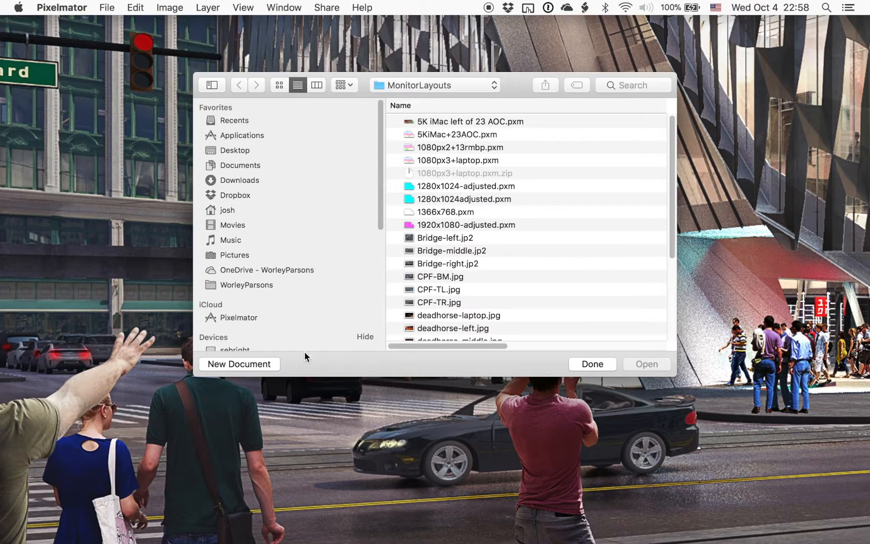
left_click(235, 364)
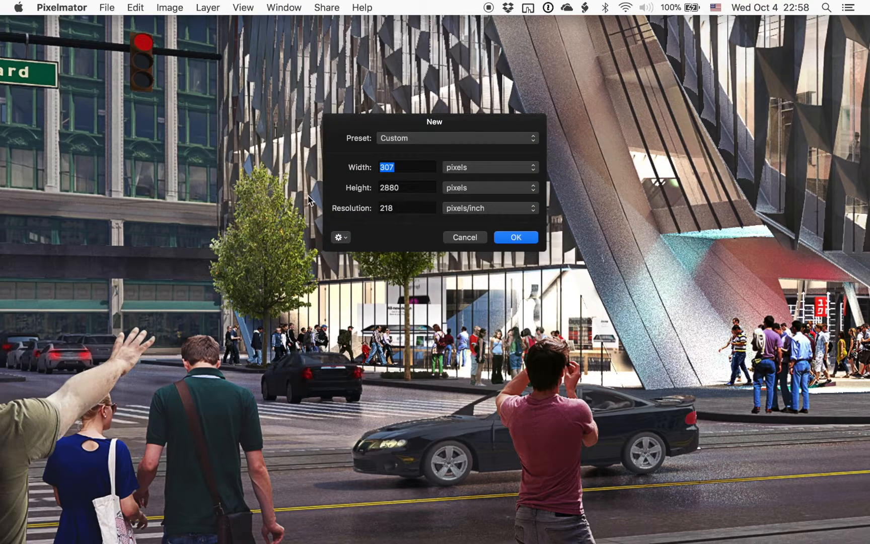
type("5120")
key("Tab")
key("Tab")
left_click(521, 245)
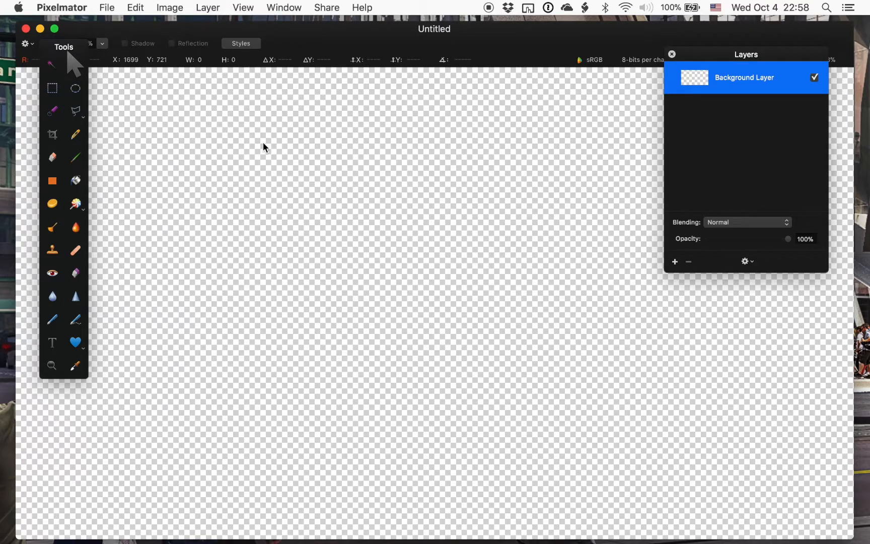
Step: Select the entire canvas and fill it with Blue from the Apple color palette
key("super+a")
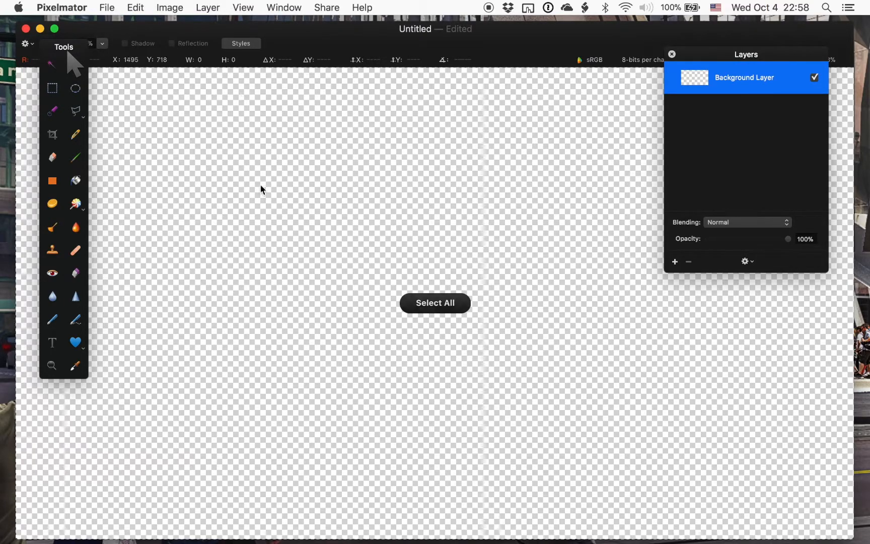
key("super+a")
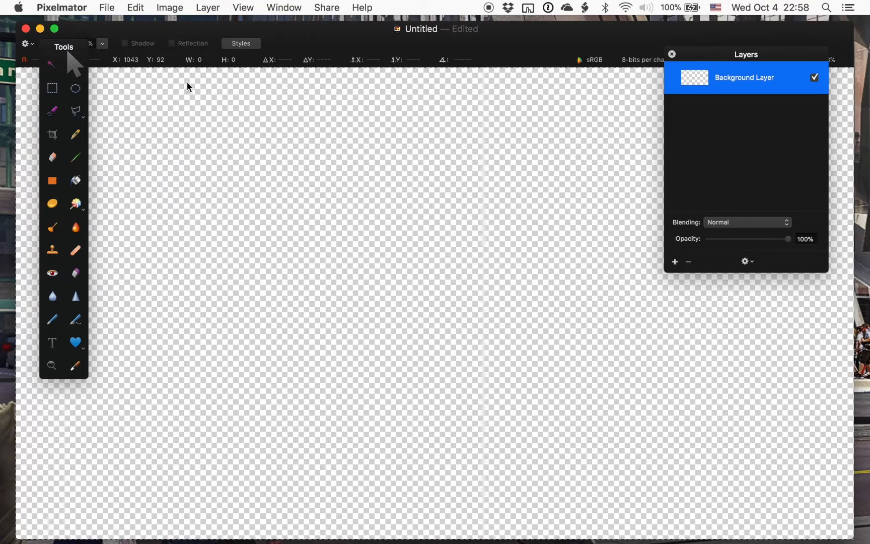
key("super+d")
left_click(136, 9)
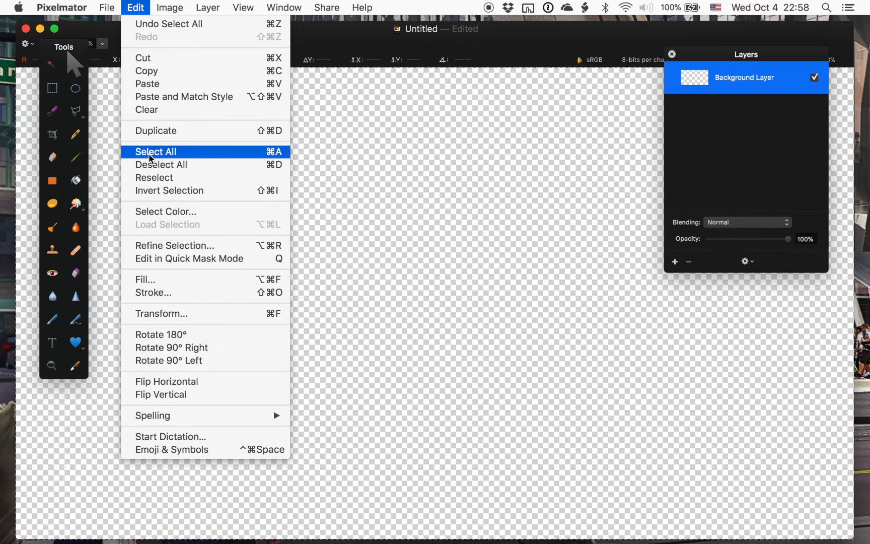
left_click(149, 157)
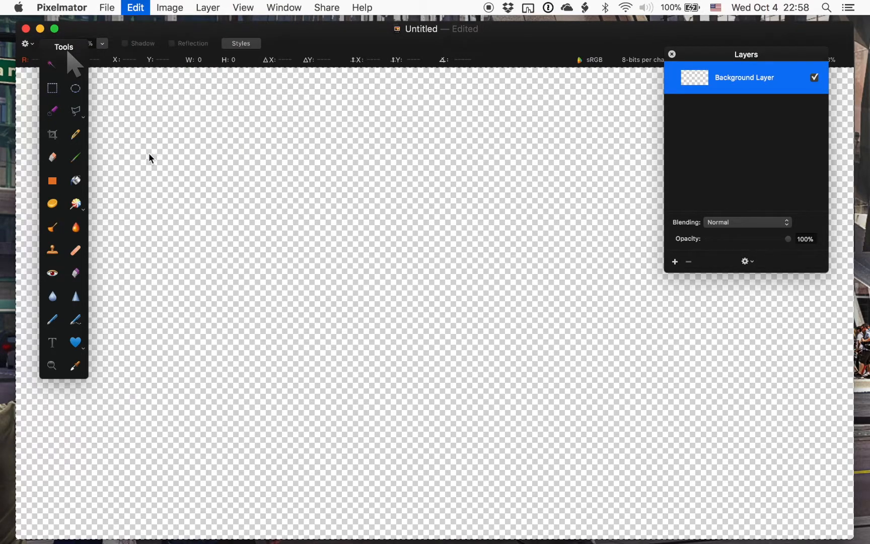
left_click(136, 8)
left_click(153, 279)
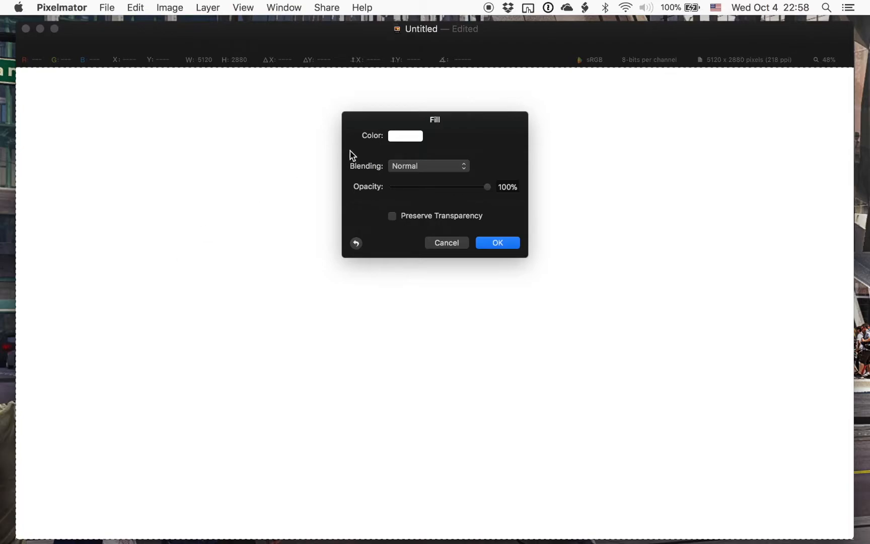
left_click(407, 138)
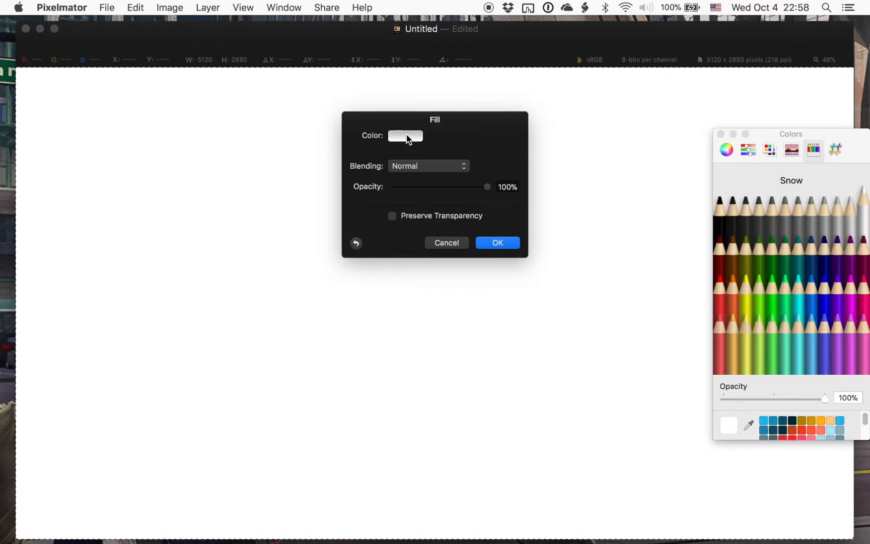
left_click(769, 149)
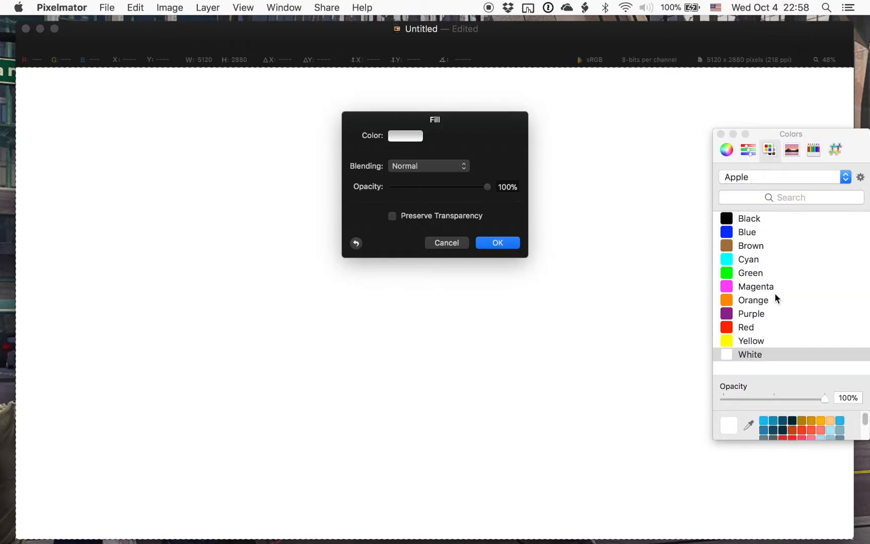
left_click(743, 233)
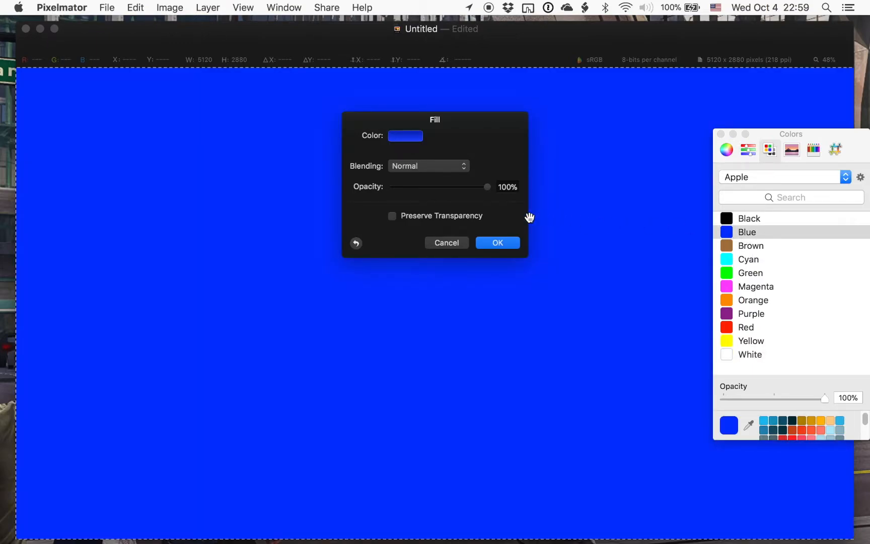
left_click(497, 240)
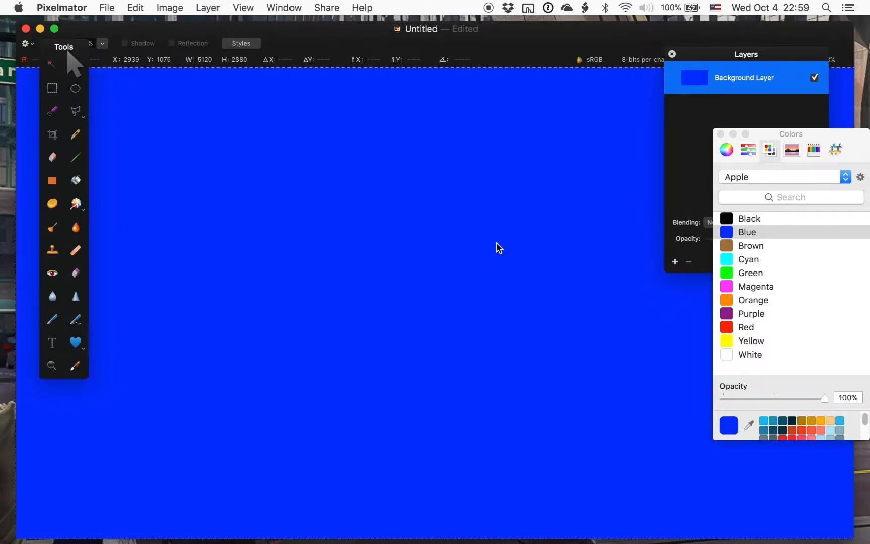
Step: Create a second document 4360 pixels wide and 2452 pixels high at 218 pixels/inch
key("super+n")
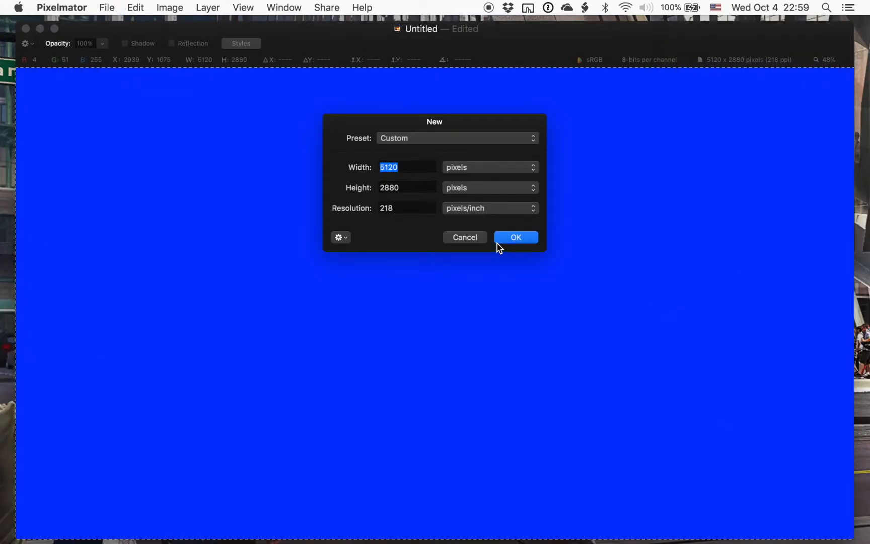
left_click(111, 8)
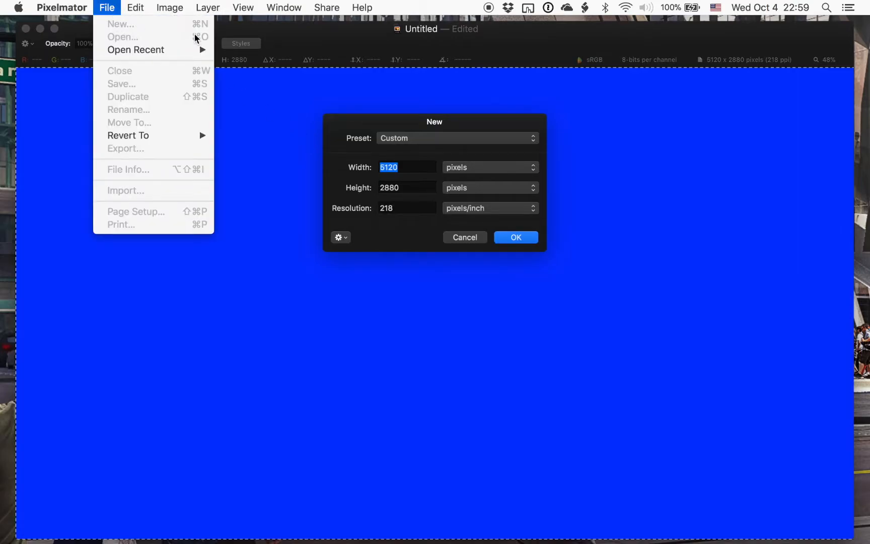
left_click(414, 167)
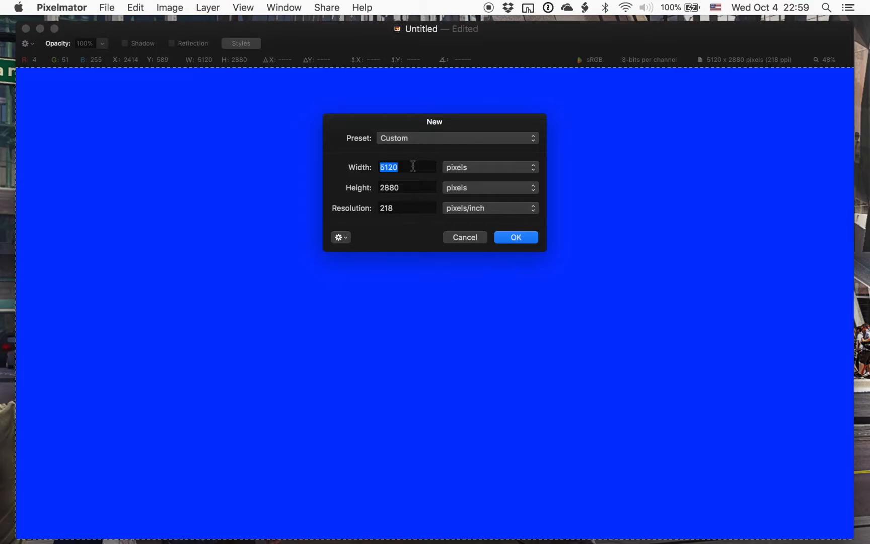
type("4360")
key("Tab")
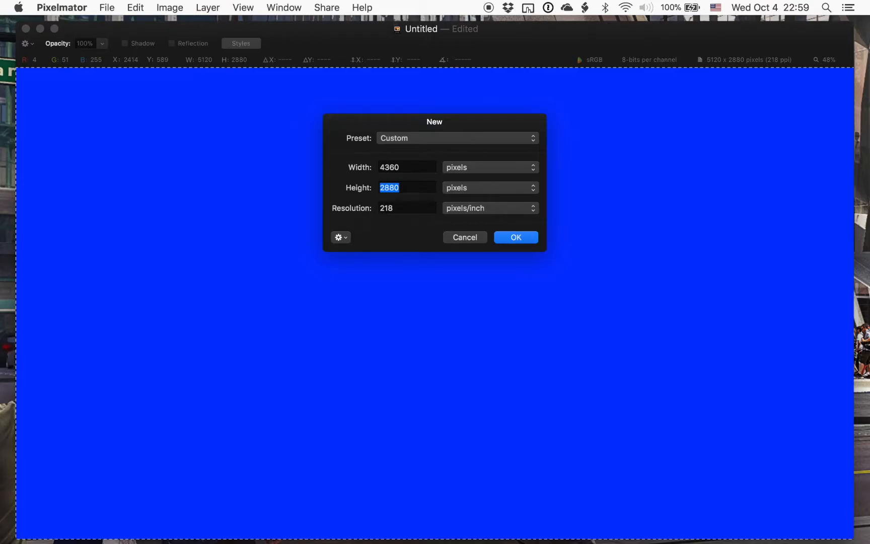
type("2452")
key("Tab")
left_click(518, 240)
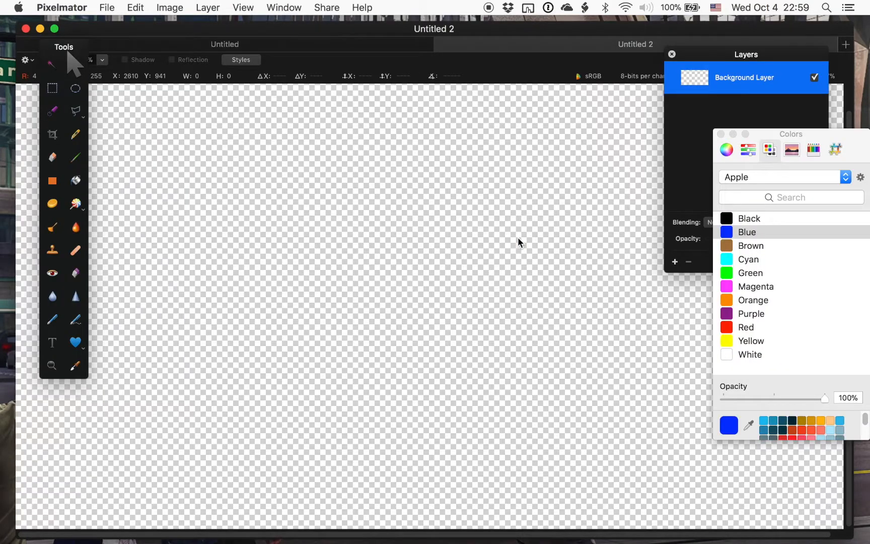
Step: Select the whole canvas of the second document and fill it with Green from the Apple palette
left_click(135, 7)
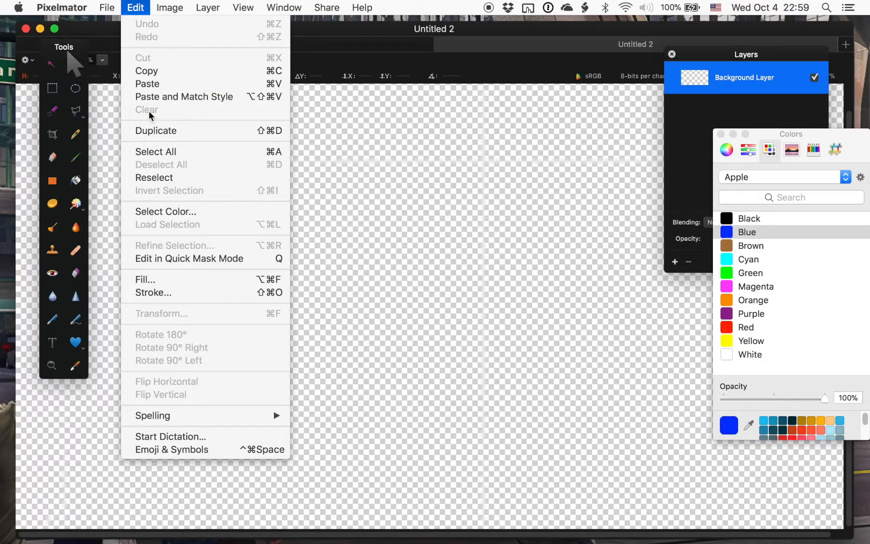
left_click(163, 153)
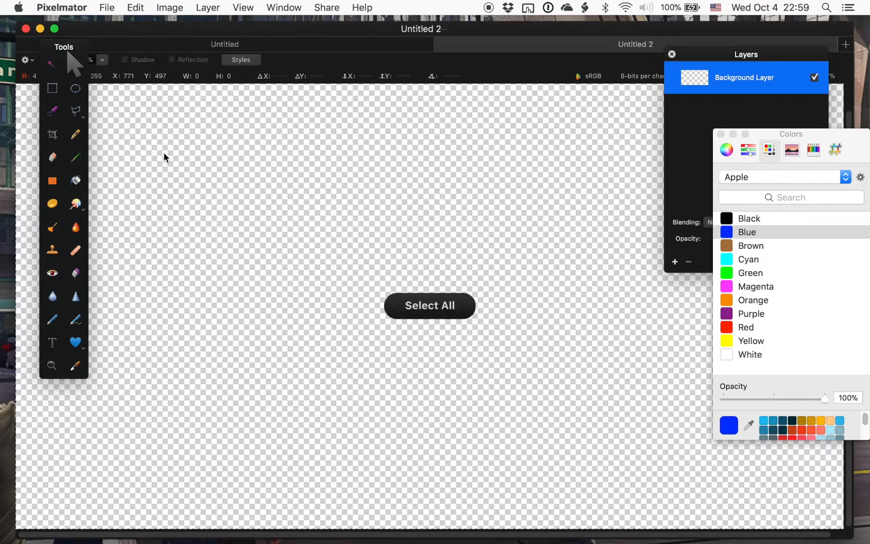
left_click(135, 8)
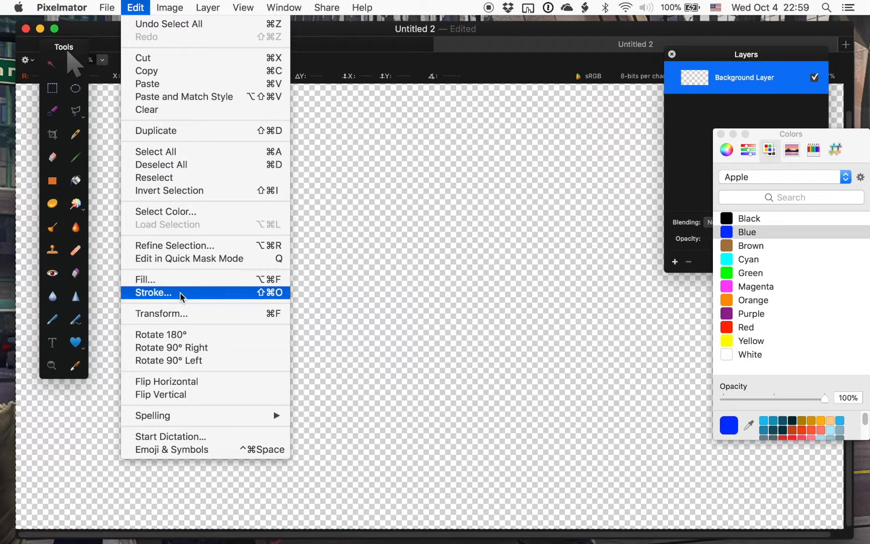
left_click(185, 281)
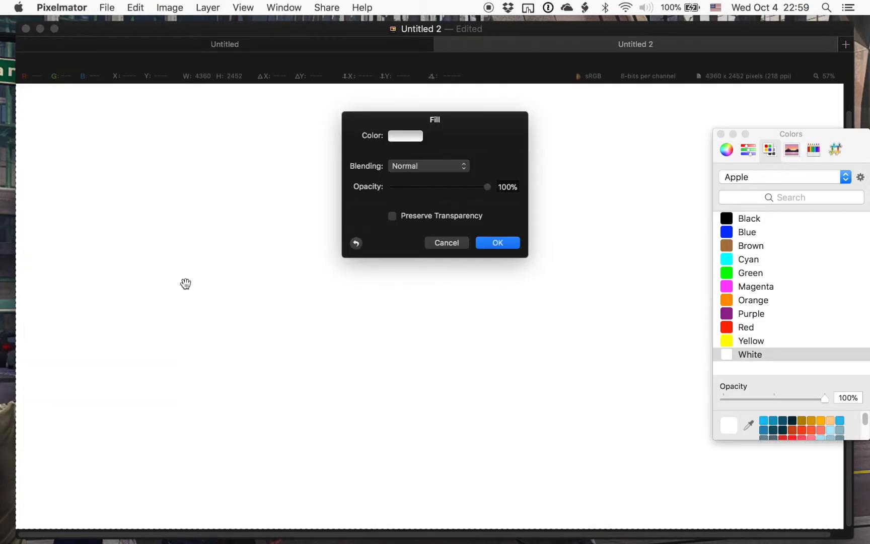
left_click(413, 137)
left_click(412, 138)
left_click(732, 274)
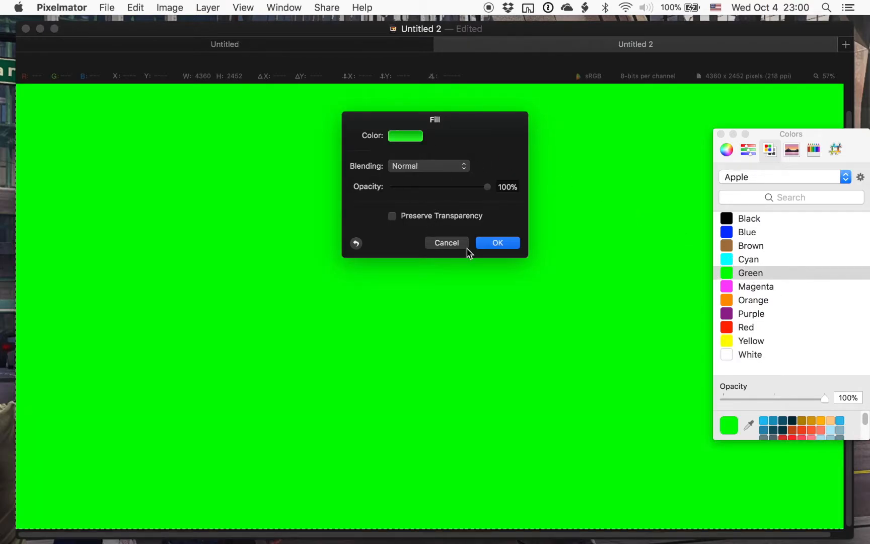
left_click(499, 242)
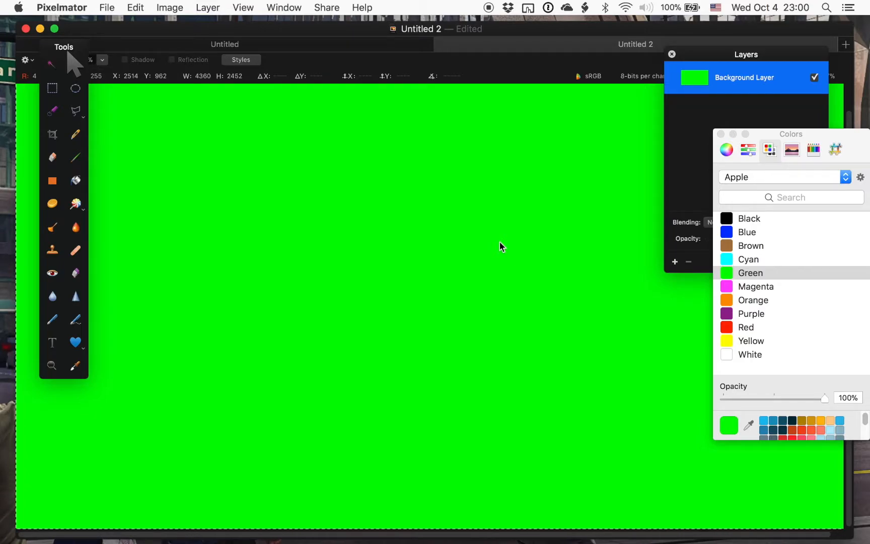
Step: Create a third document 10000 by 2880 pixels at 218 pixels/inch and close the color picker
key("super+s")
type("10000")
key("Tab")
type("2880")
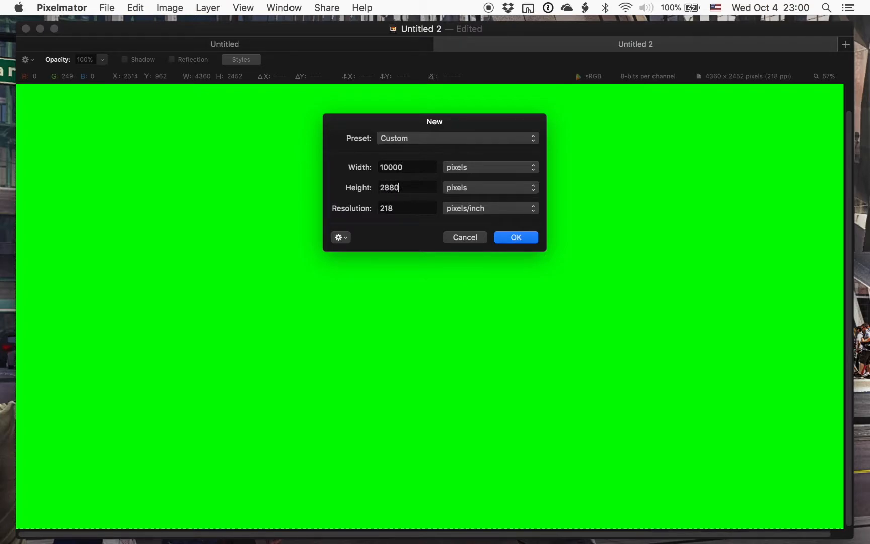
key("Tab")
left_click(513, 239)
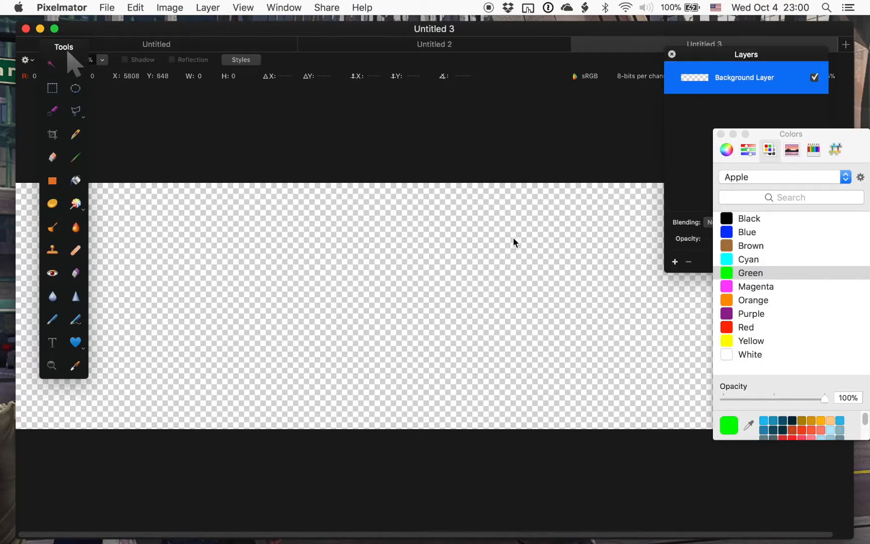
left_click(720, 134)
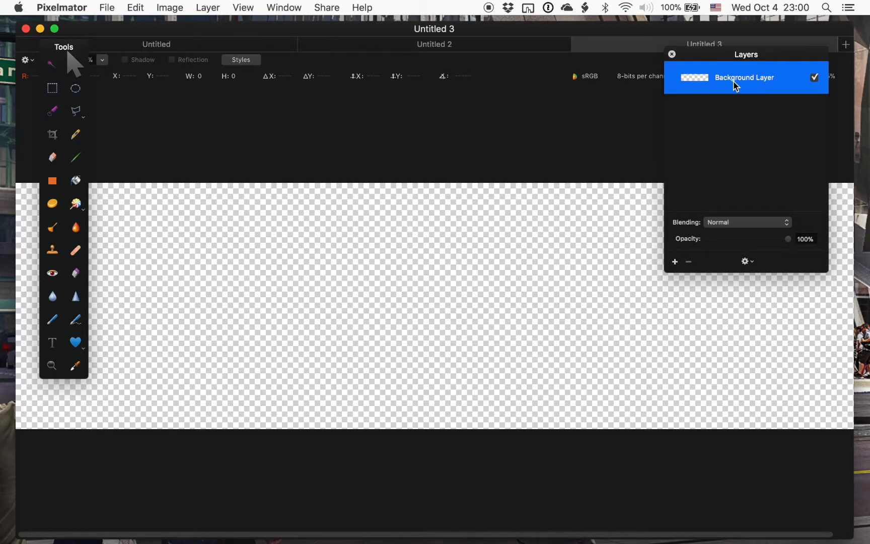
Step: Copy the blue image from the first document into the 10000-pixel-wide document and align it with the canvas's left edge
left_click(164, 43)
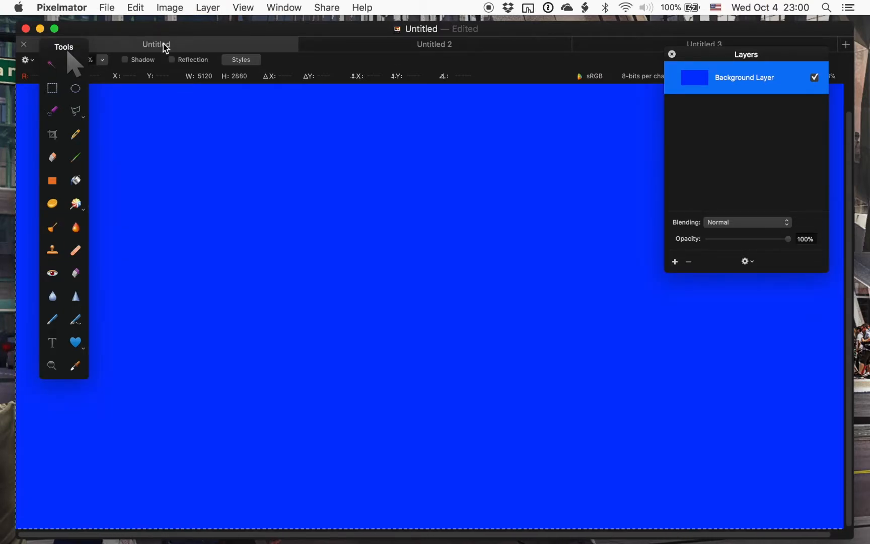
key("super+c")
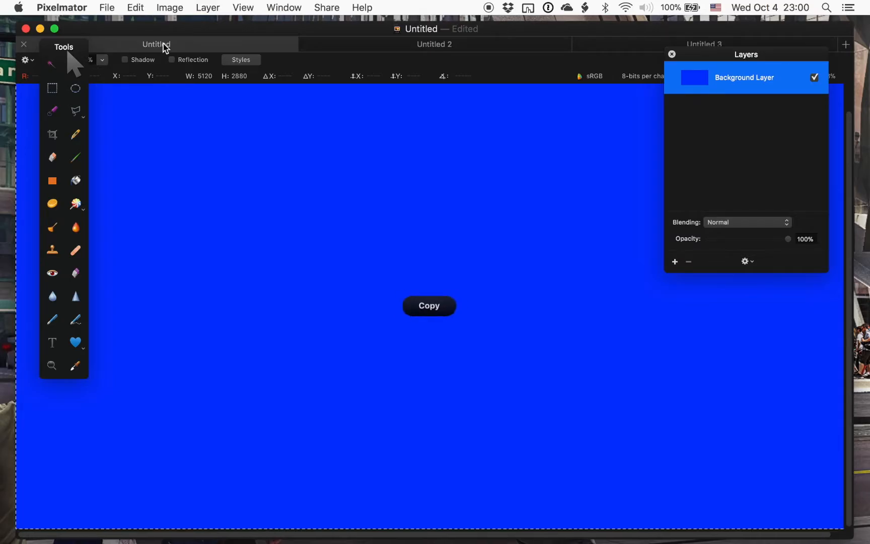
left_click(141, 11)
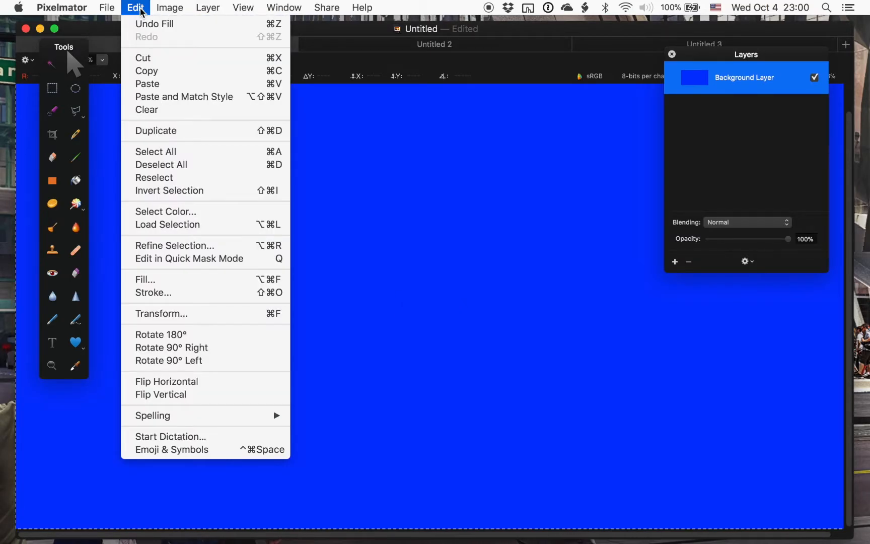
left_click(146, 71)
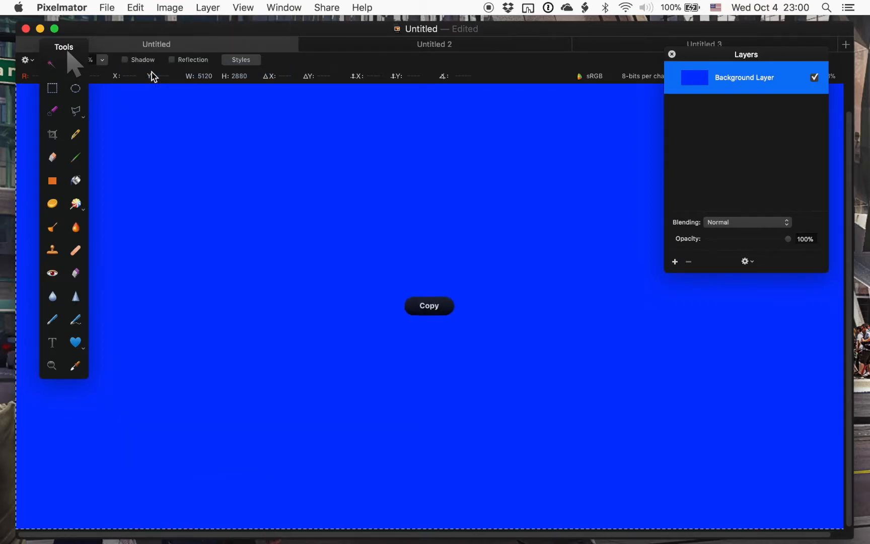
left_click(633, 48)
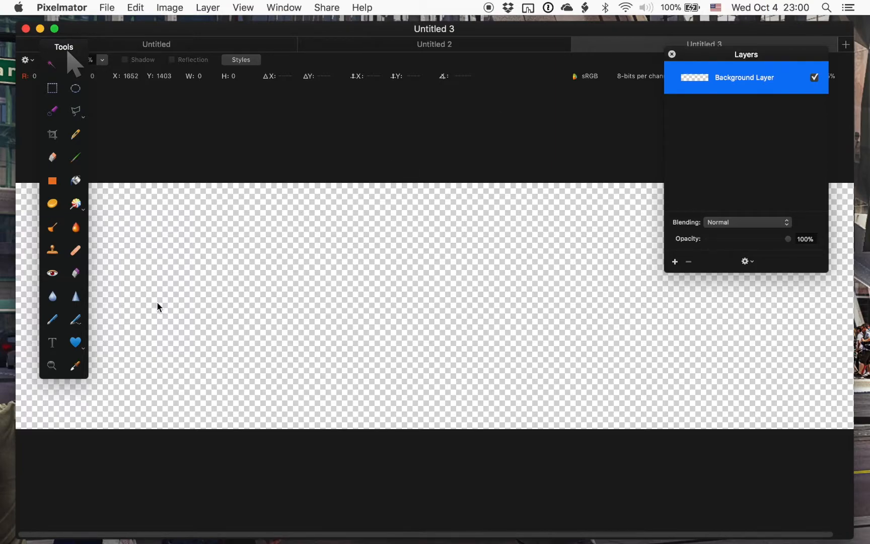
key("super+v")
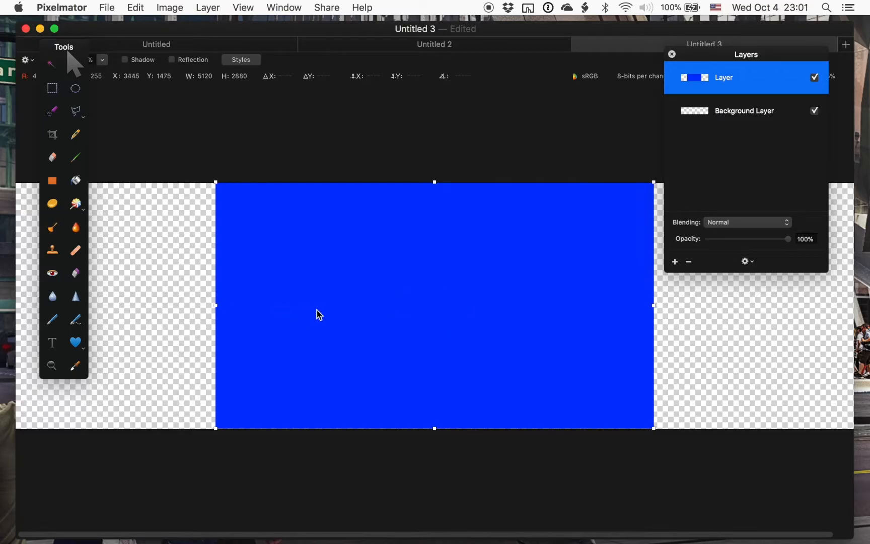
left_click_drag(331, 326, 126, 328)
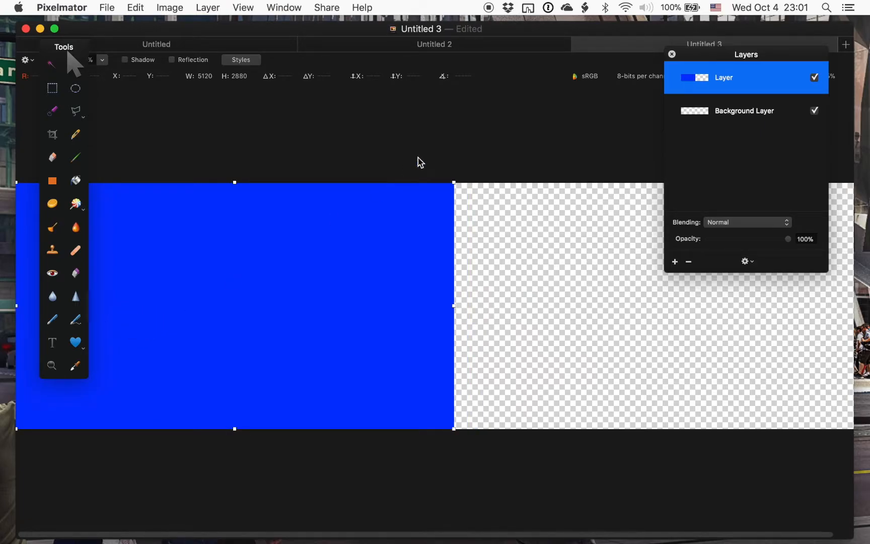
Step: Rename the pasted blue layer to "iMac 5K"
double_click(726, 82)
key("BackSpace")
type("iMac 5K")
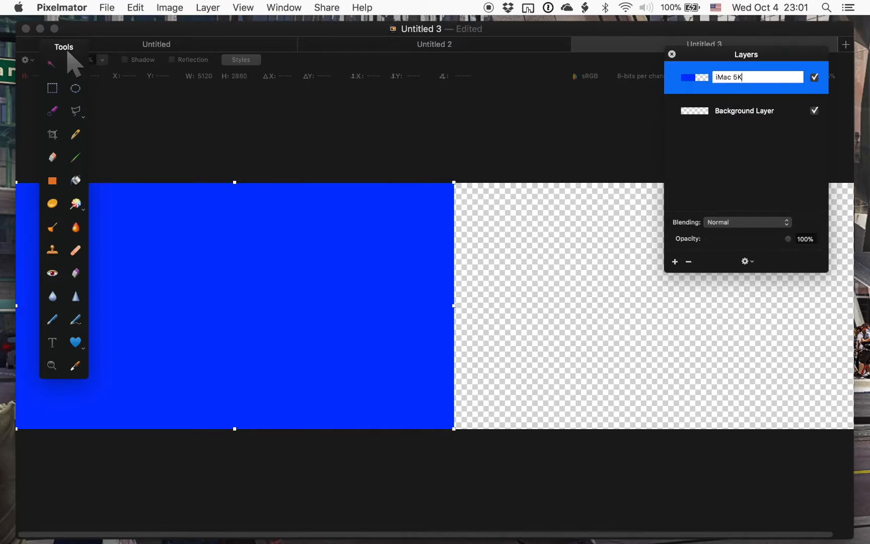
left_click(593, 144)
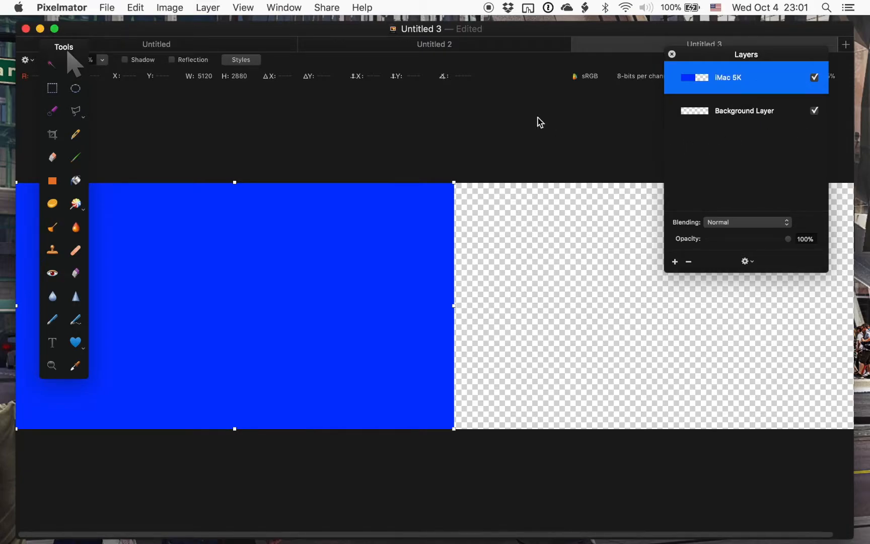
Step: Copy the green image from the second document into the 10000-pixel-wide document and move it to the right of the blue rectangle
left_click(436, 48)
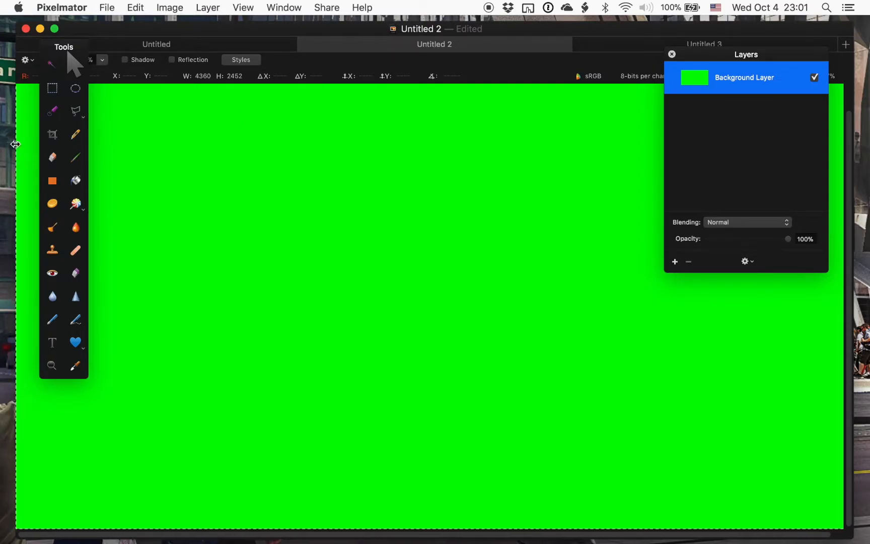
left_click(136, 7)
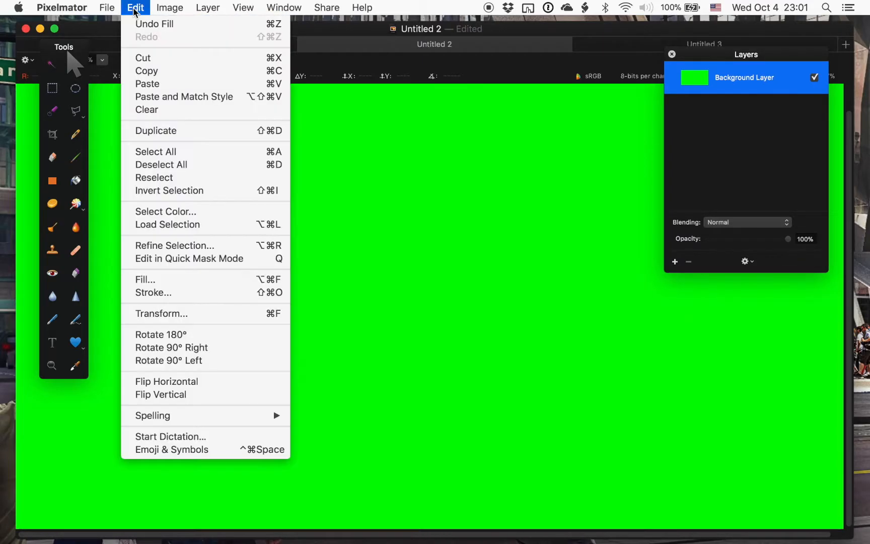
left_click(145, 71)
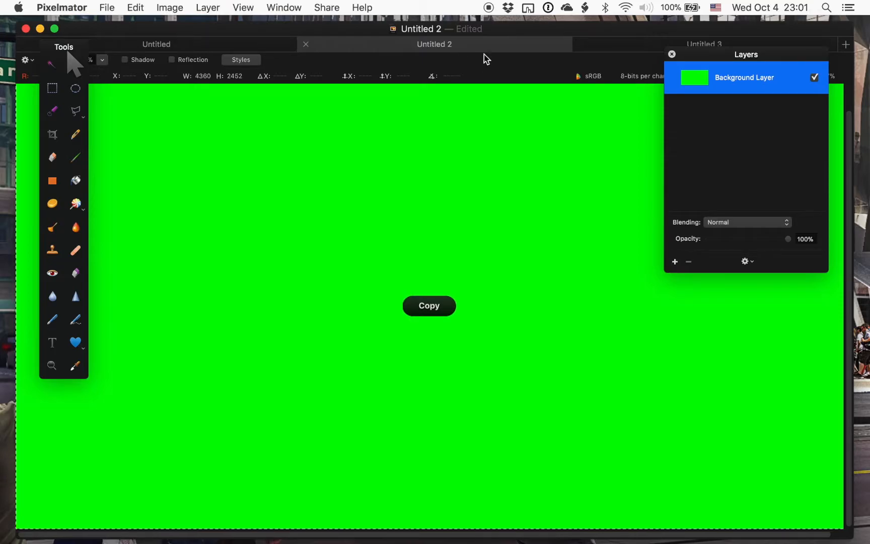
left_click(623, 50)
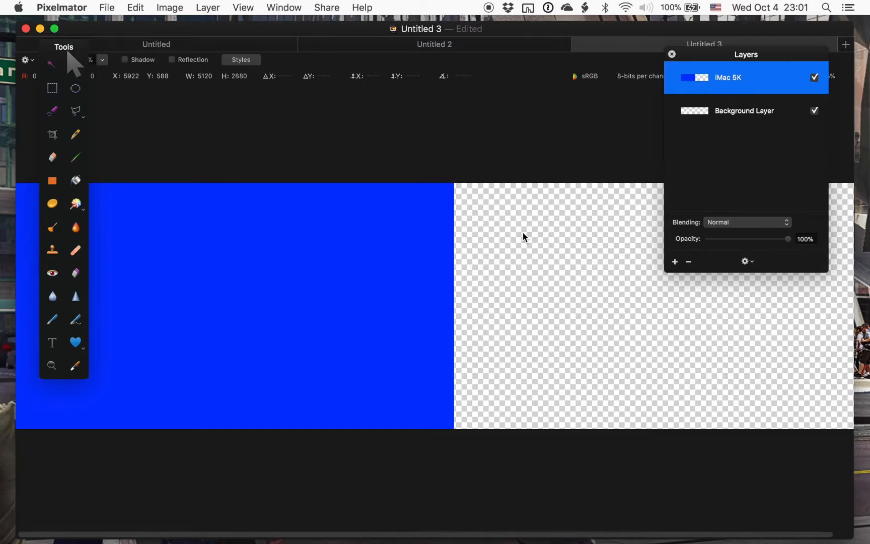
key("super+v")
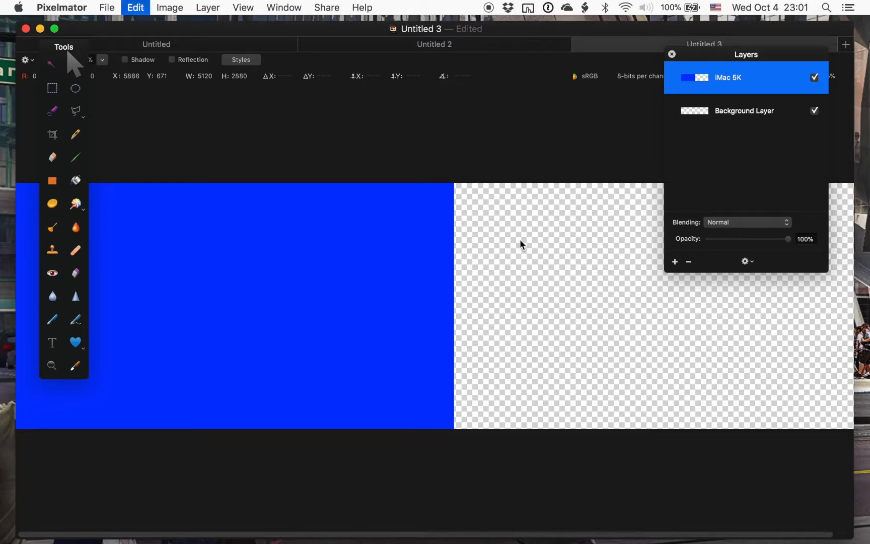
left_click_drag(500, 295, 737, 298)
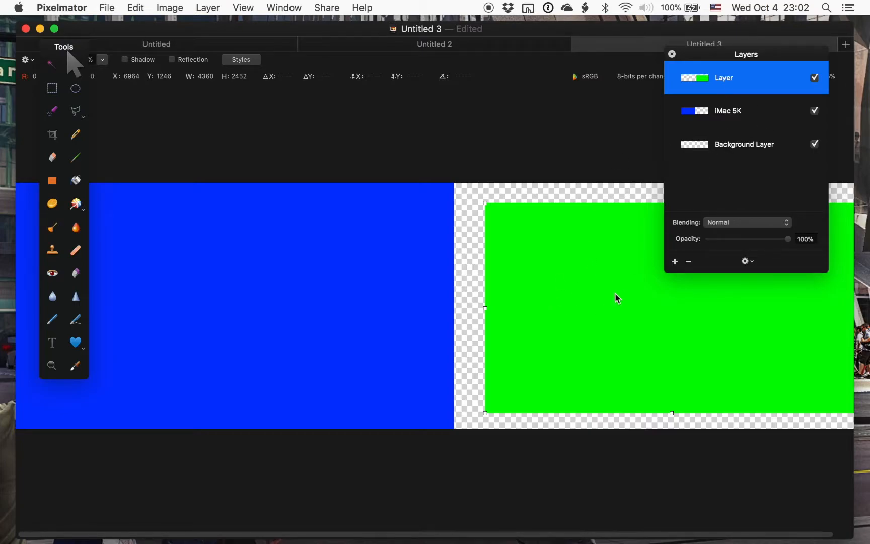
Step: Rename the pasted green layer to "23" AOC"
double_click(727, 79)
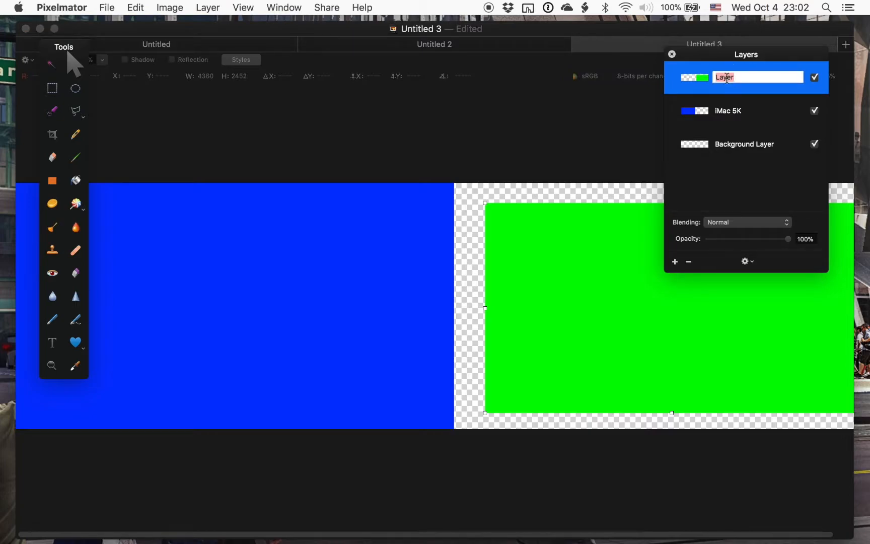
type("23\" AOC")
left_click(594, 270)
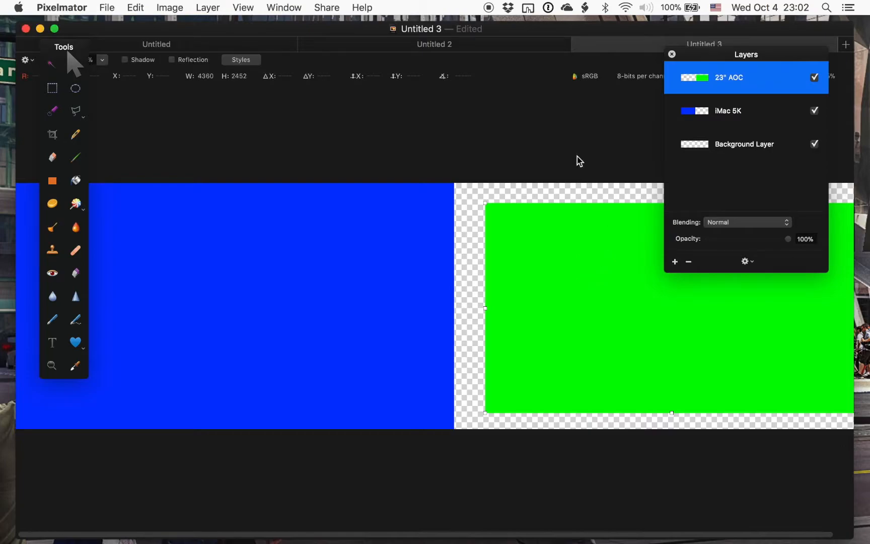
Step: Create a fourth document 218 by 2880 pixels at 218 pixels/inch
key("super+n")
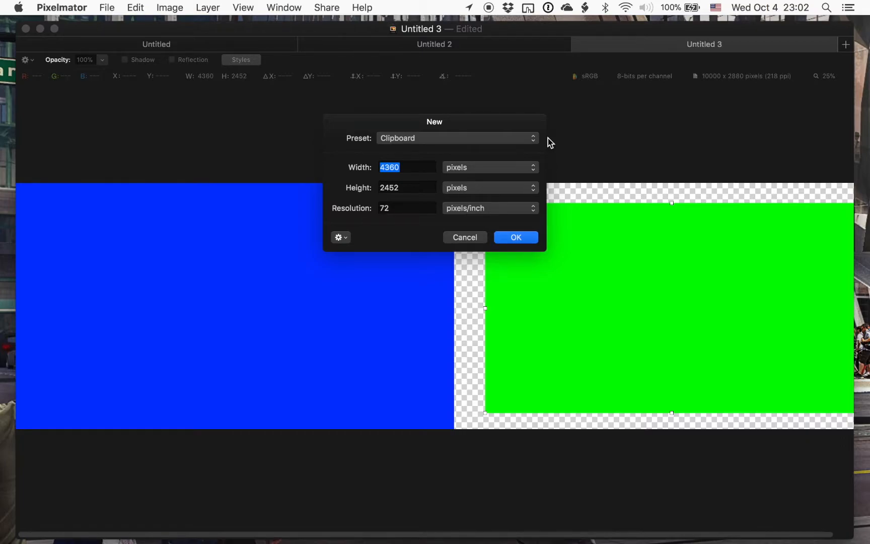
type("218")
key("Tab")
type("2880")
key("Tab")
type("218")
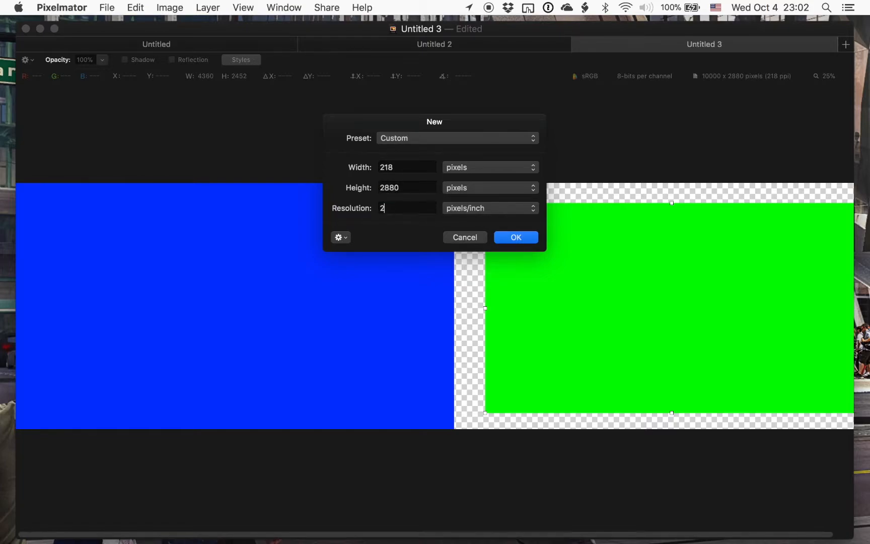
key("Tab")
left_click(514, 244)
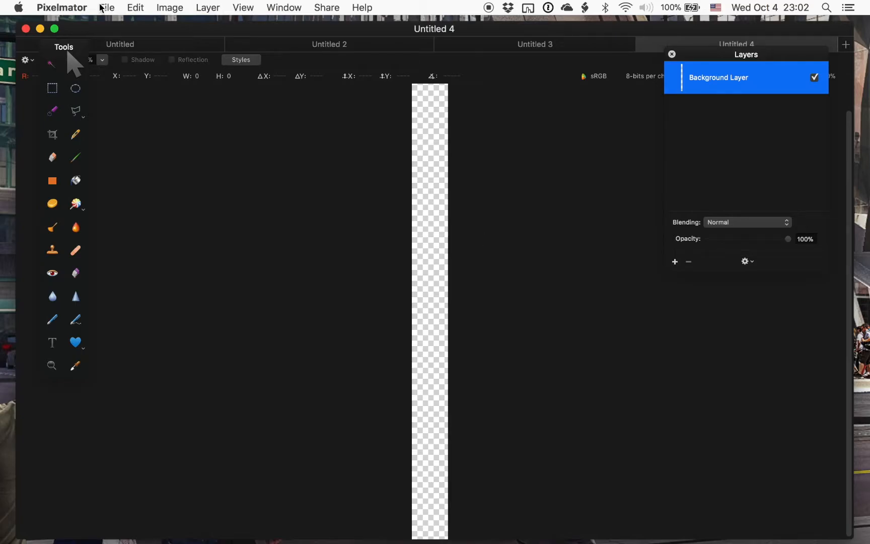
Step: Select the whole canvas of the 218-pixel-wide document and fill it with Orange from the Apple palette
left_click(137, 7)
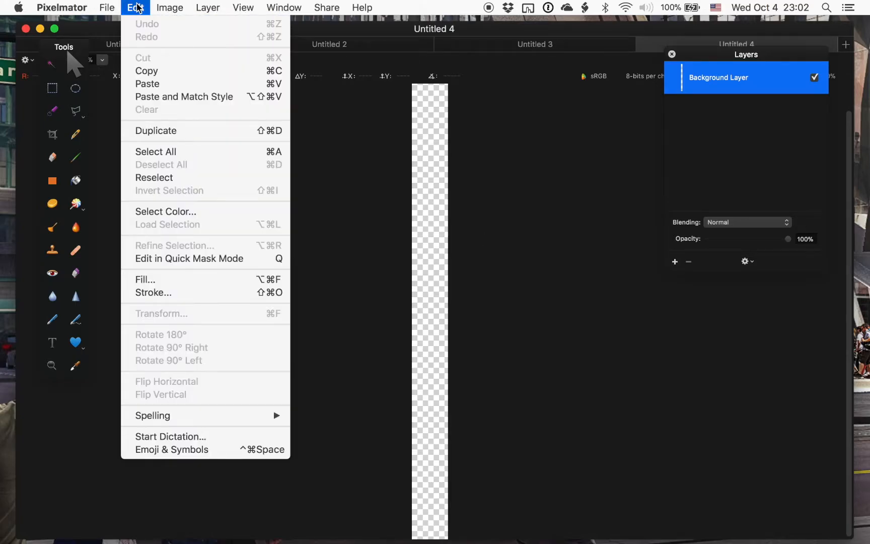
left_click(164, 153)
left_click(137, 7)
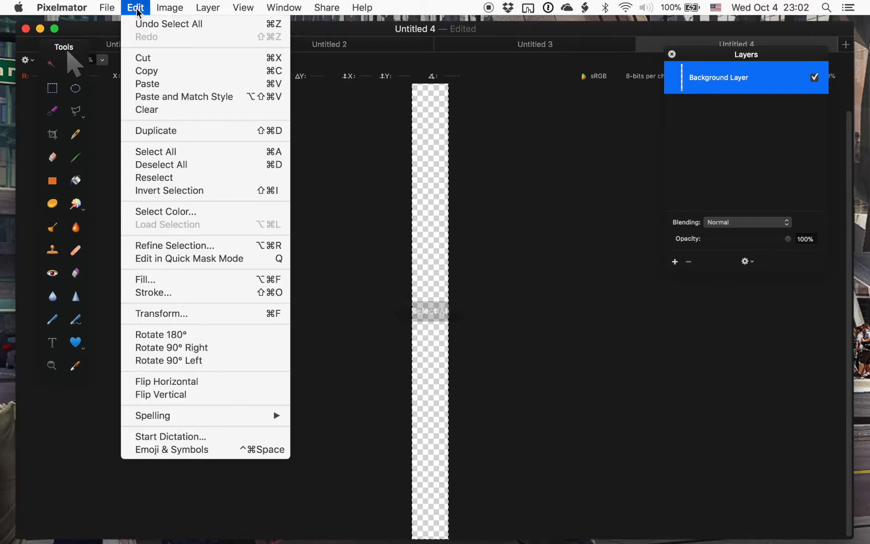
left_click(160, 282)
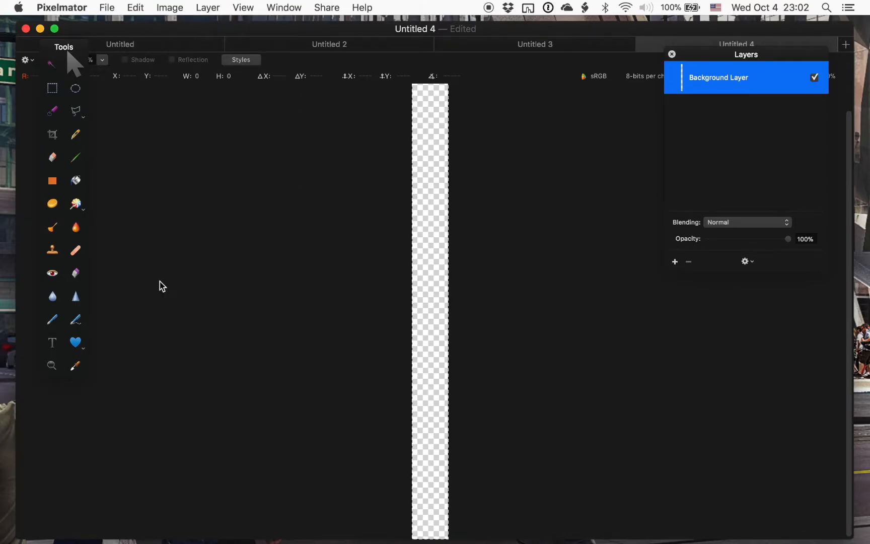
left_click(400, 138)
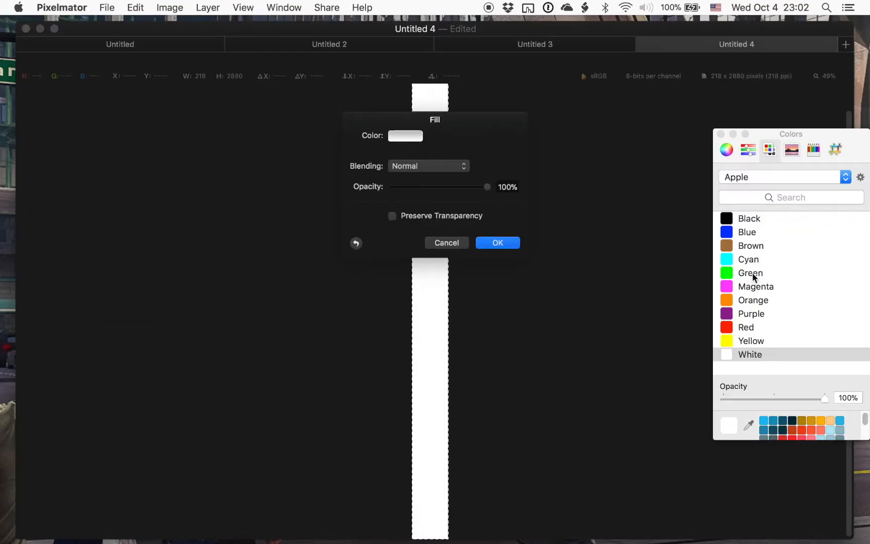
left_click(733, 301)
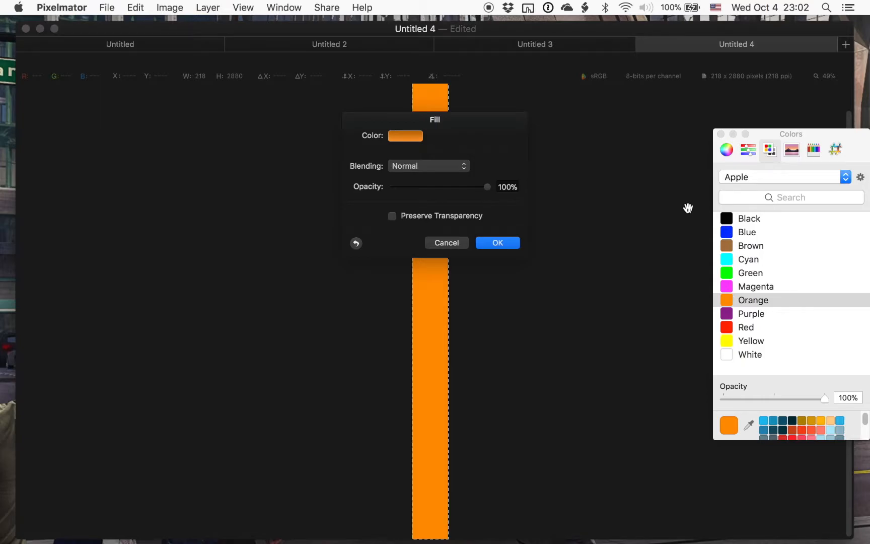
left_click(499, 244)
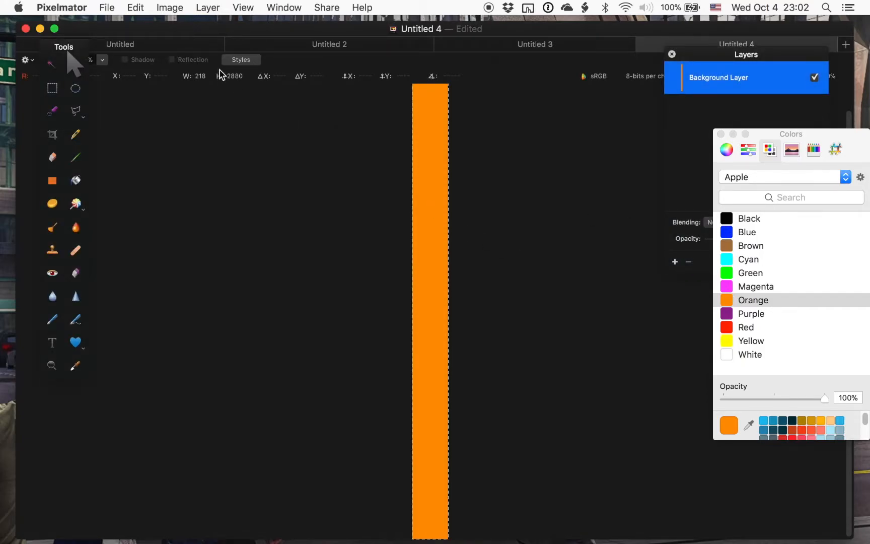
Step: Copy the orange strip into the 10000-pixel-wide document and place it flush against the blue rectangle's right edge
left_click(138, 7)
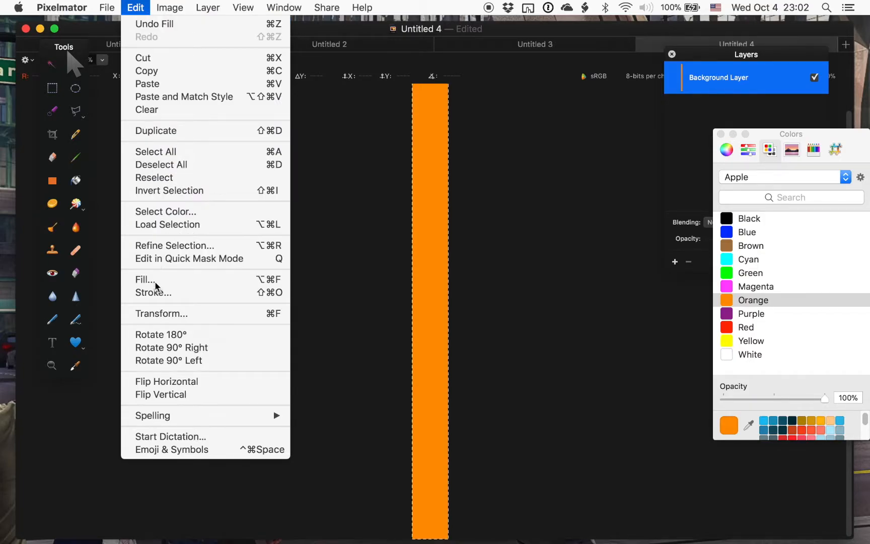
left_click(155, 75)
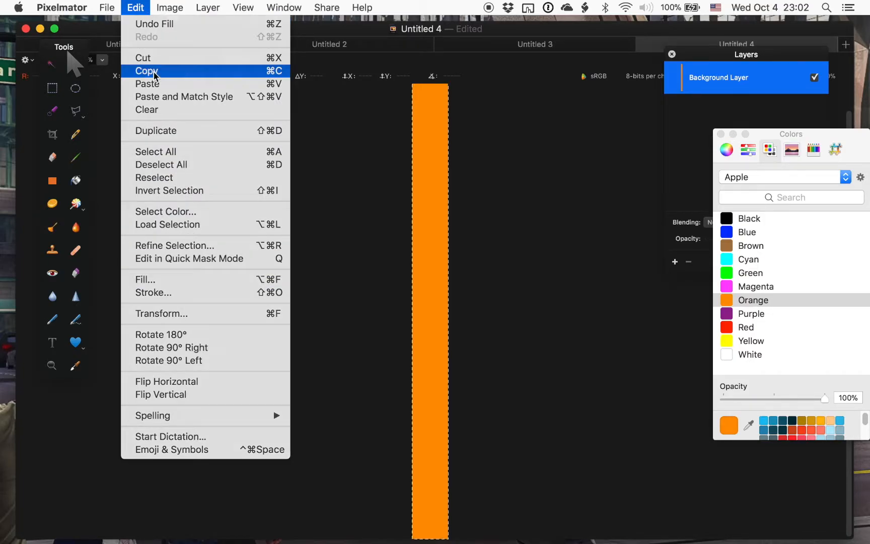
left_click(525, 50)
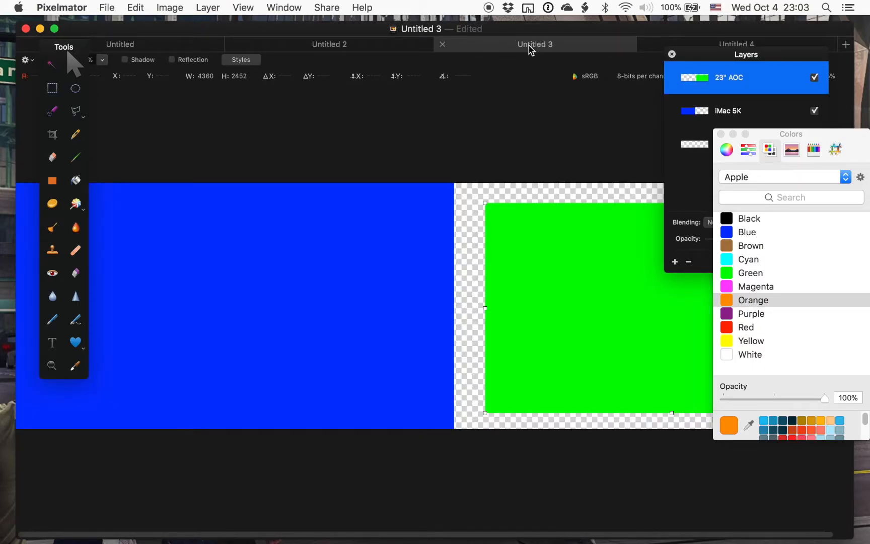
key("super+v")
left_click_drag(437, 290, 468, 290)
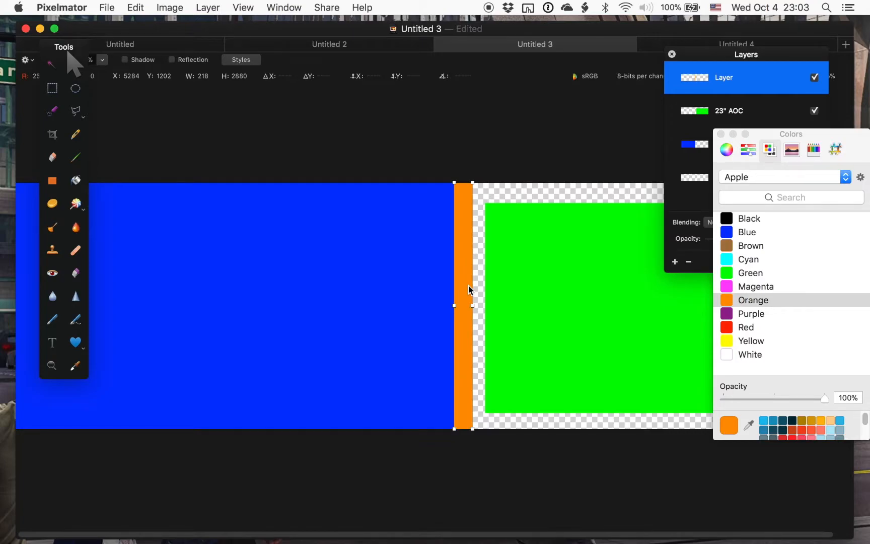
Step: Move the green rectangle left to meet the orange strip and align it with the canvas's bottom edge
left_click(517, 279)
left_click_drag(526, 284, 511, 279)
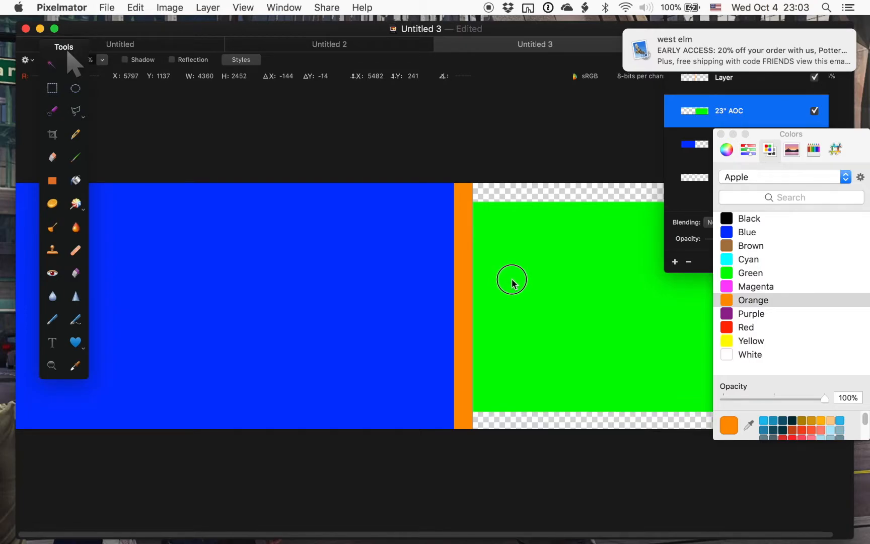
left_click_drag(511, 284, 510, 304)
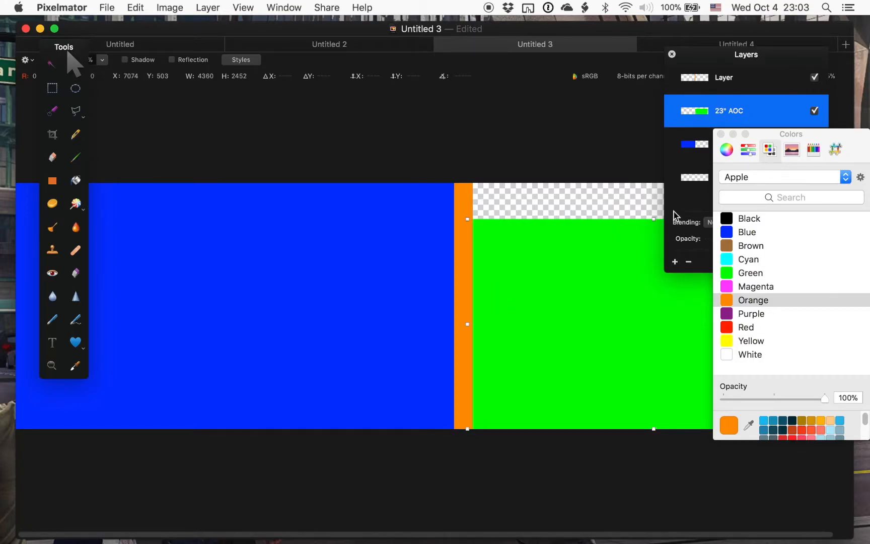
Step: Close the color picker and rename the orange strip's layer to "Bezels"
left_click(721, 134)
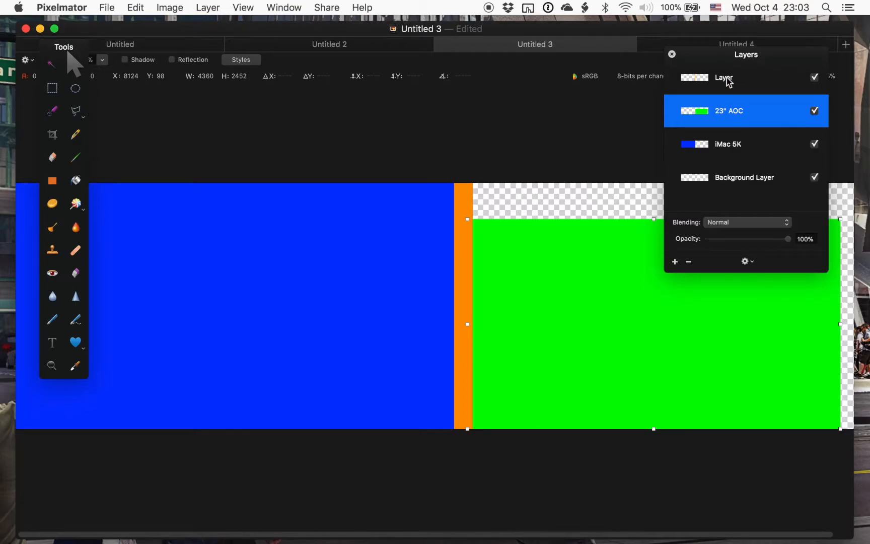
double_click(727, 79)
type("Be")
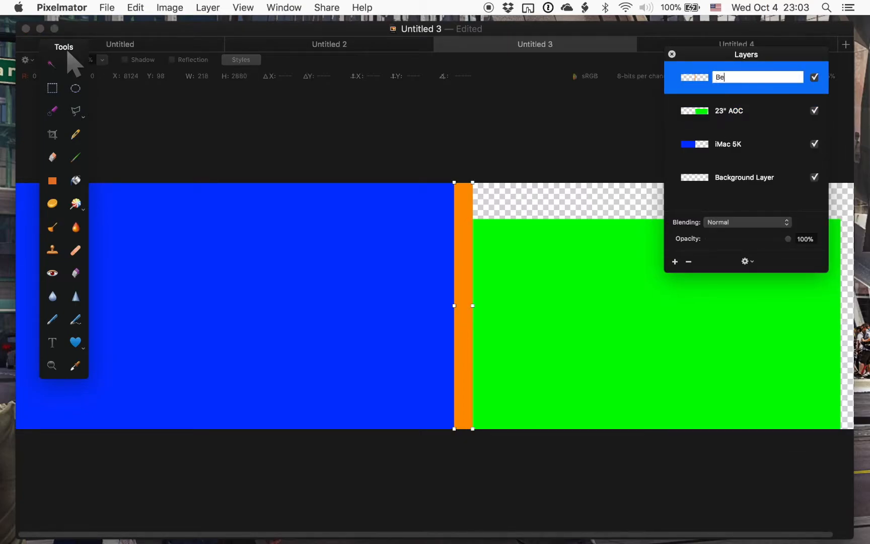
type("zels")
left_click(611, 145)
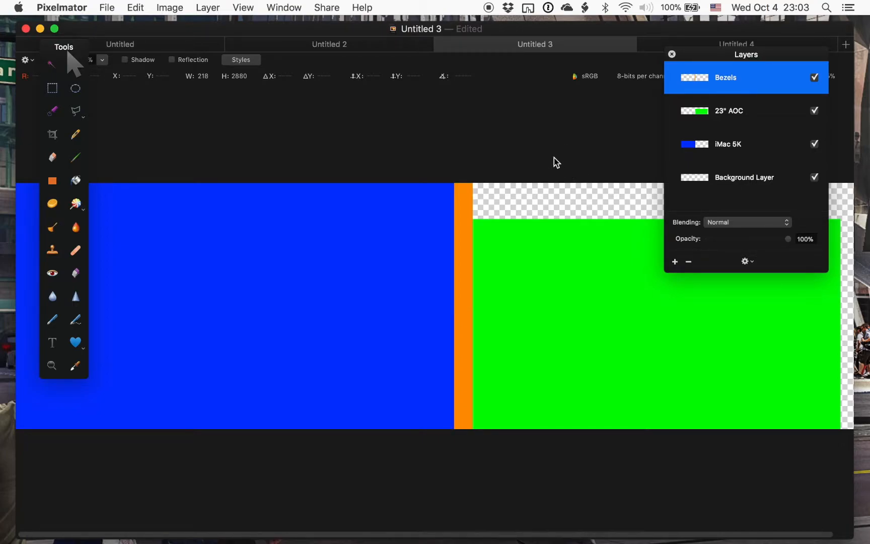
Step: Save the layout in the MonitorLayouts folder as "5K iMac left of 23 AOC.pxm", replacing the existing file
left_click(109, 8)
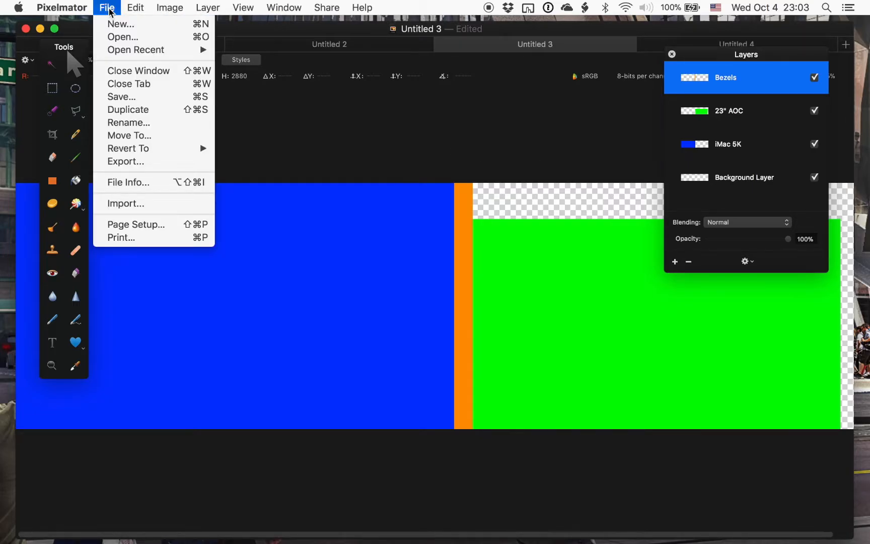
left_click(136, 101)
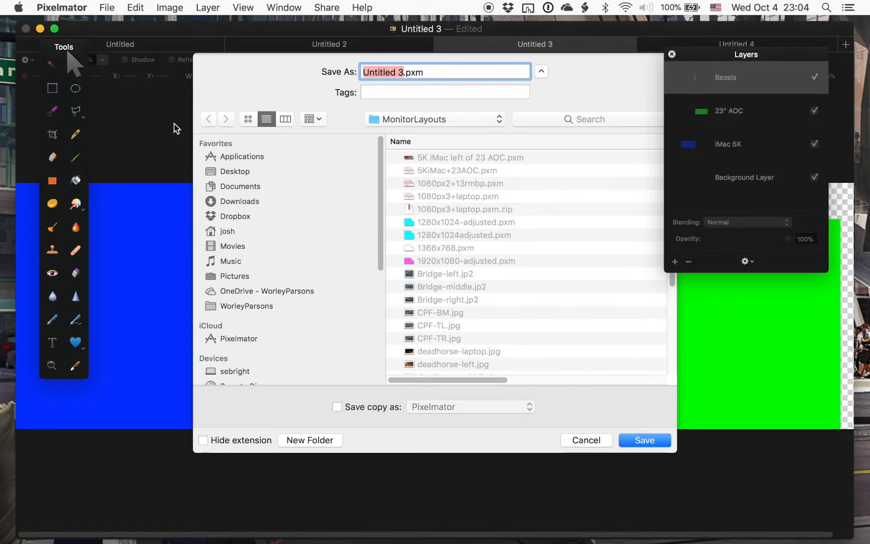
left_click(458, 157)
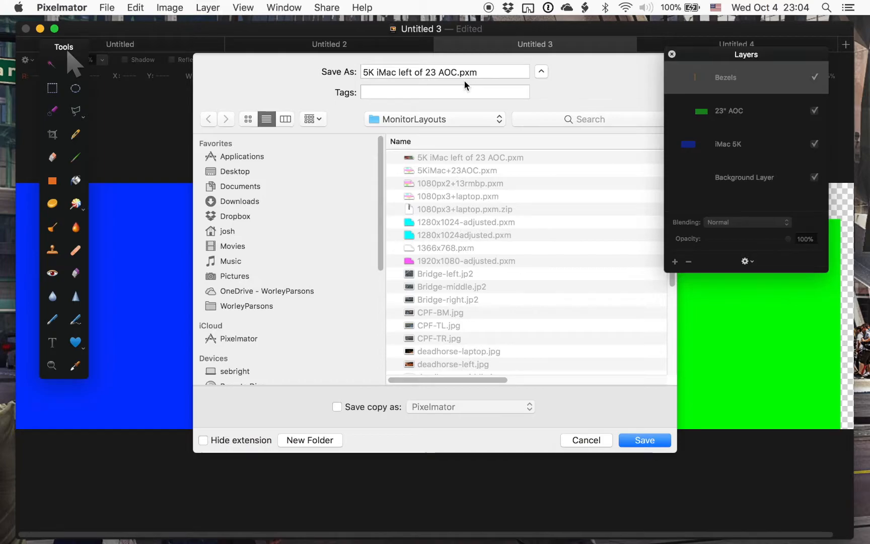
left_click(645, 440)
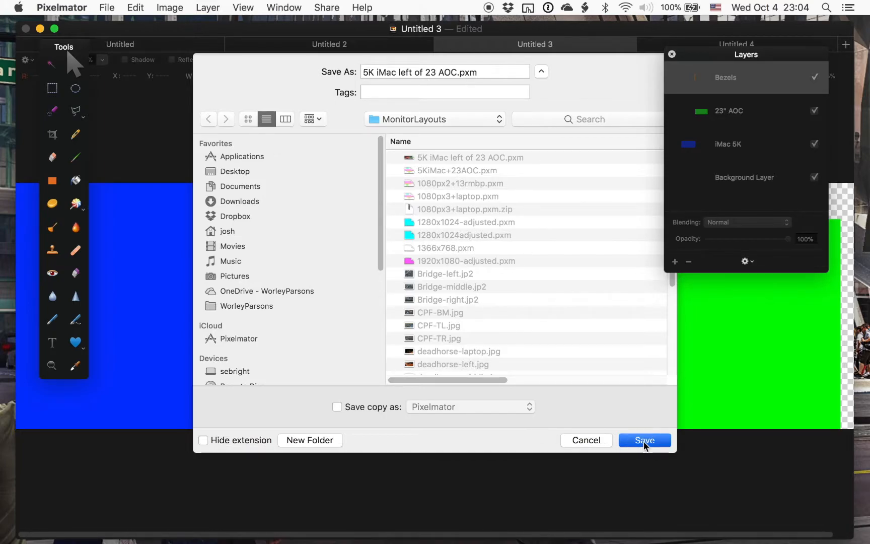
left_click(529, 135)
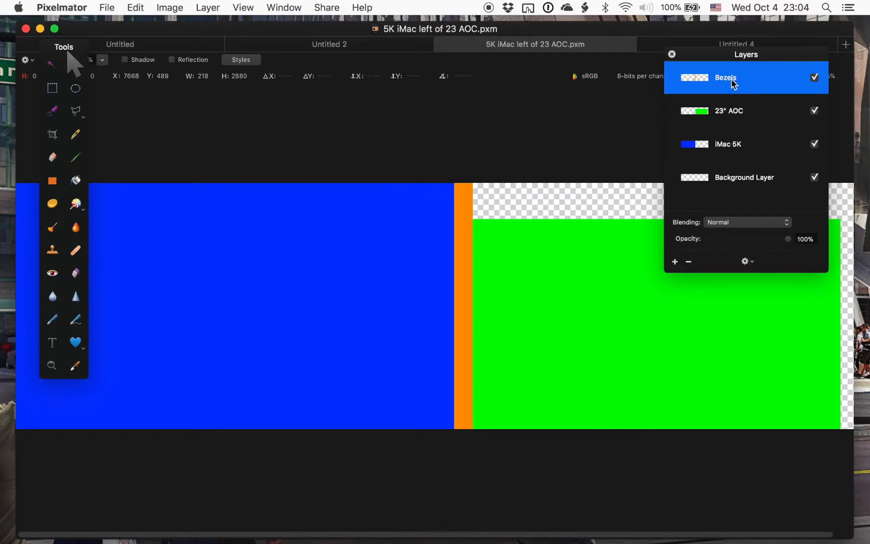
Step: Set the Bezels layer's opacity to 40%
left_click_drag(788, 238, 774, 243)
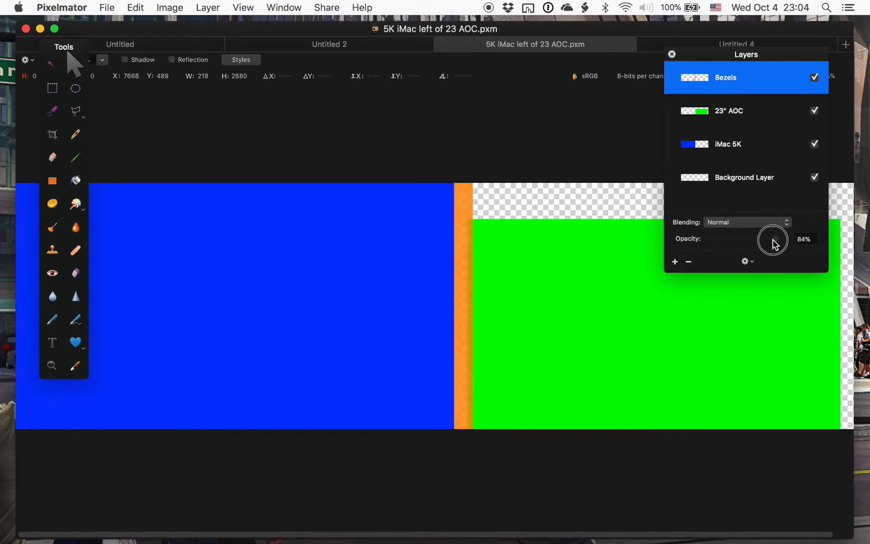
left_click(803, 240)
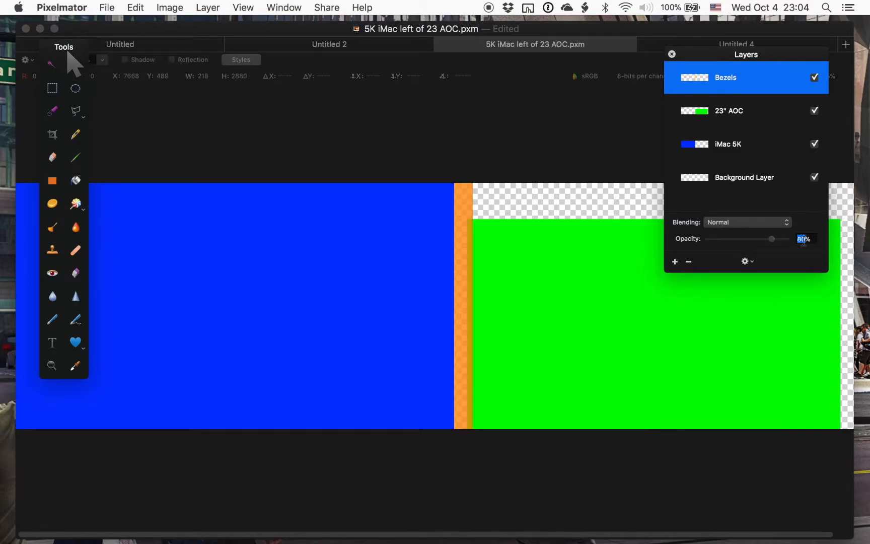
type("40")
key("Return")
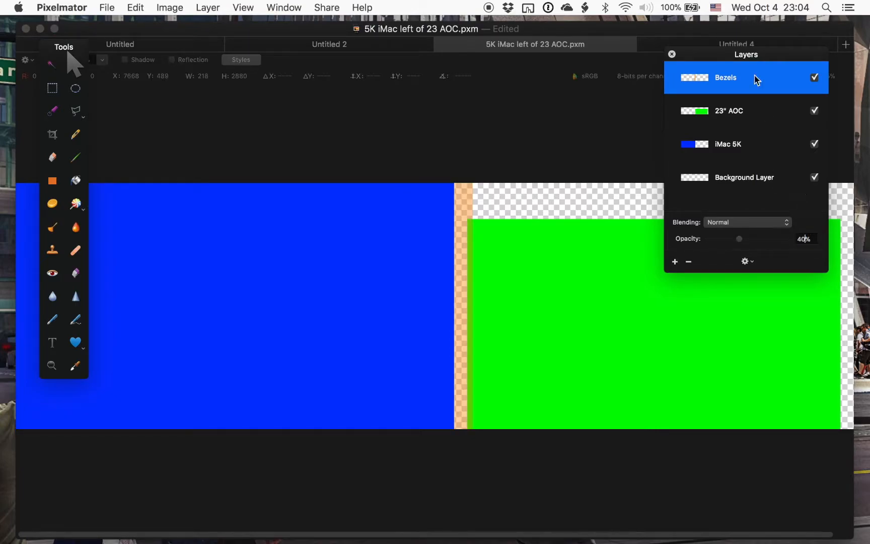
Step: Set the opacity of both the 23" AOC layer and the iMac 5K layer to 40%
left_click(730, 112)
left_click(803, 241)
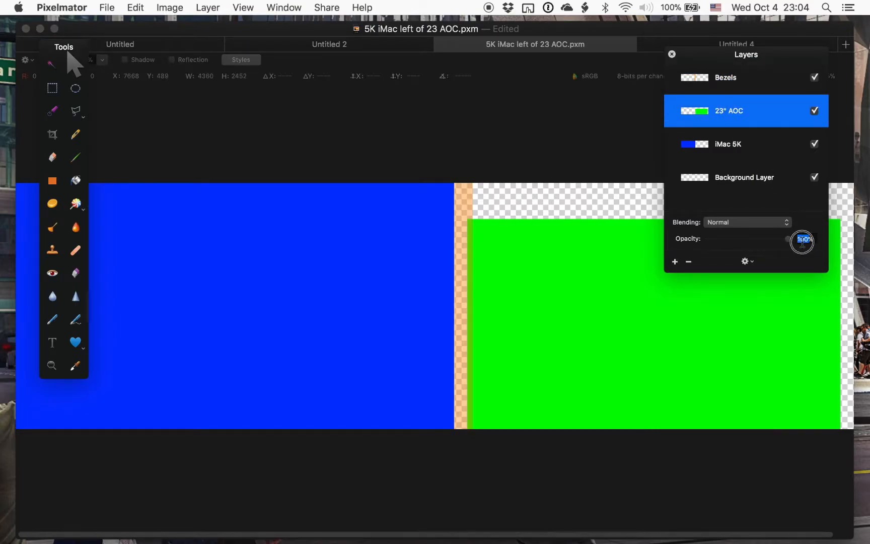
type("40")
key("Return")
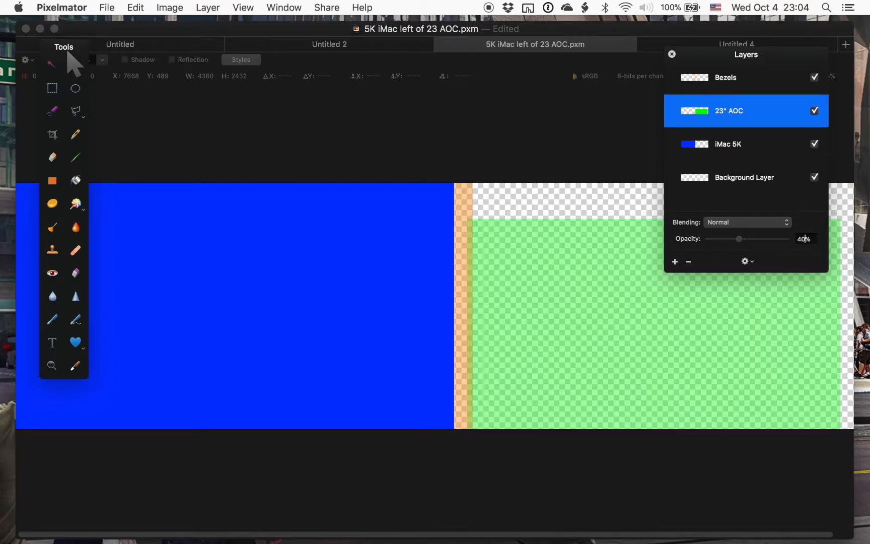
left_click(739, 147)
left_click(805, 242)
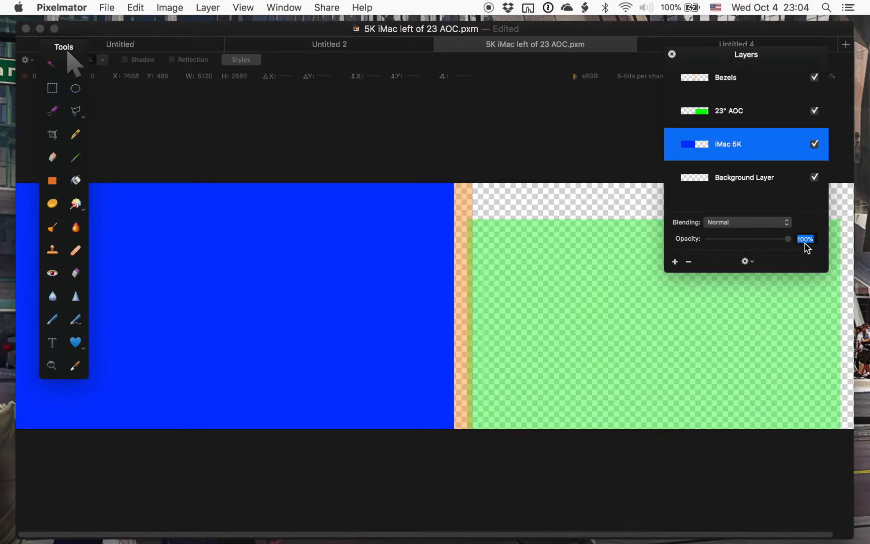
type("40")
key("Return")
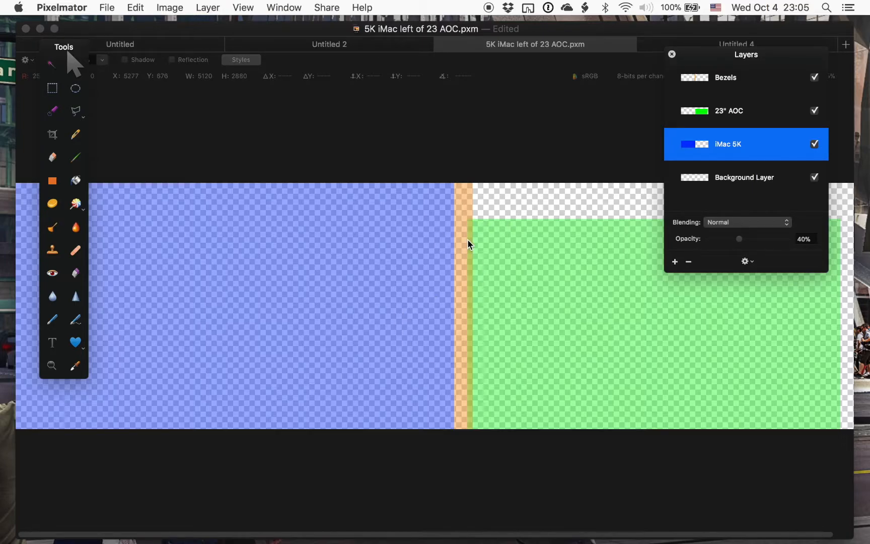
Step: Move the green rectangle right to meet the right edge of the orange bezel strip, and save the document
left_click(526, 253)
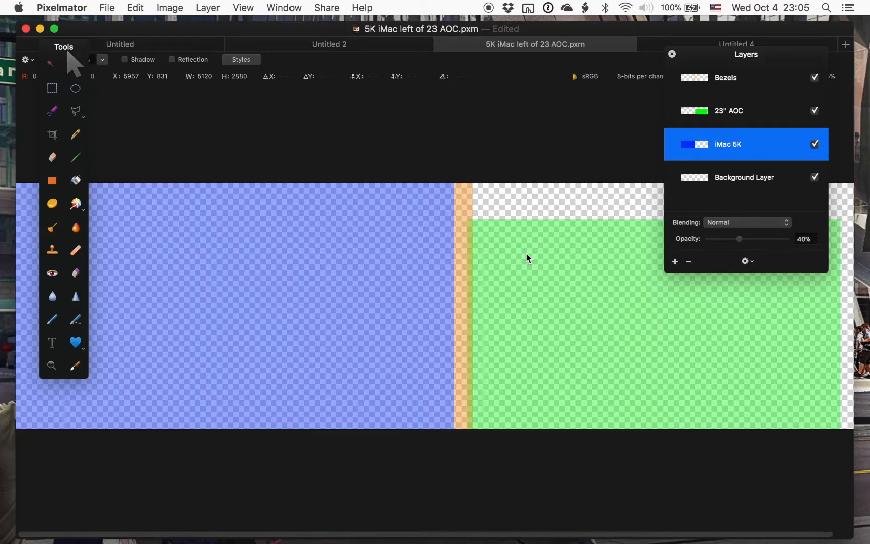
left_click(527, 257)
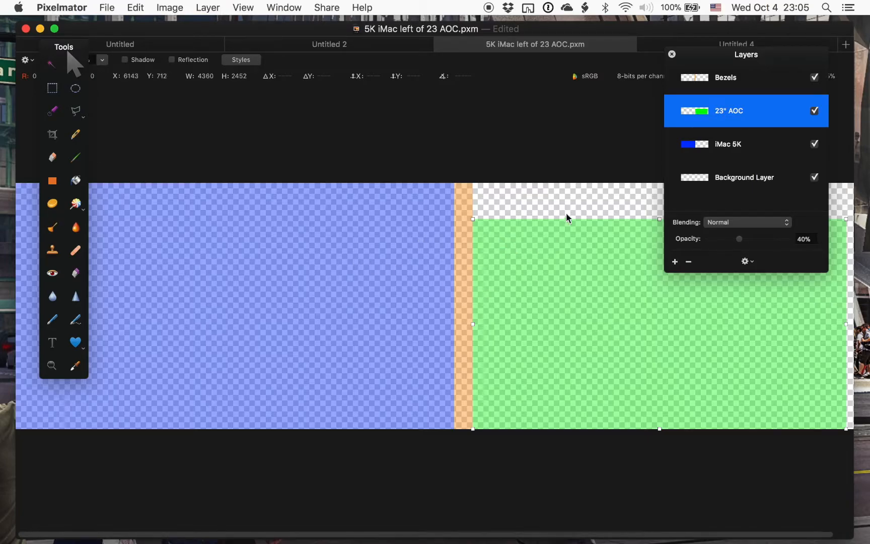
left_click(553, 151)
key("super+s")
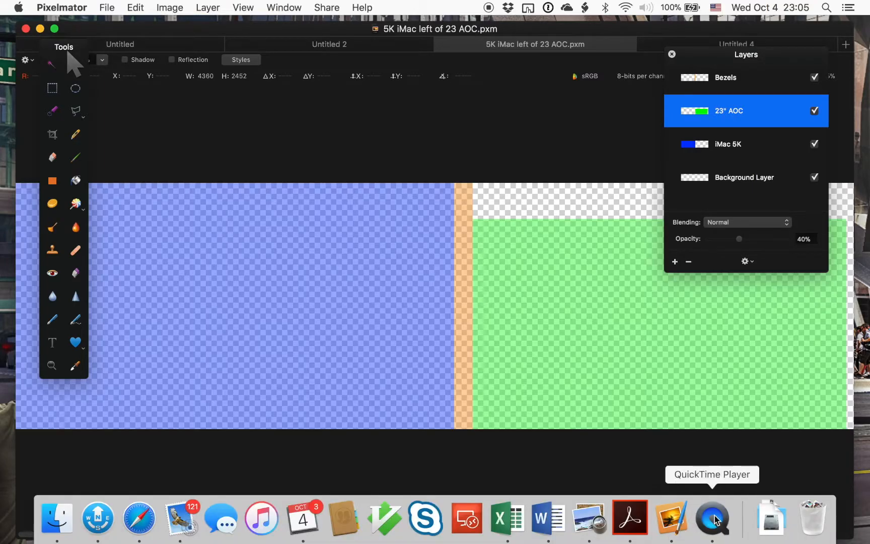
Step: Open the full Downloads folder in Path Finder and collapse its Autodesk AutoCAD 2018.0.2 + Keygen folder
left_click(774, 523)
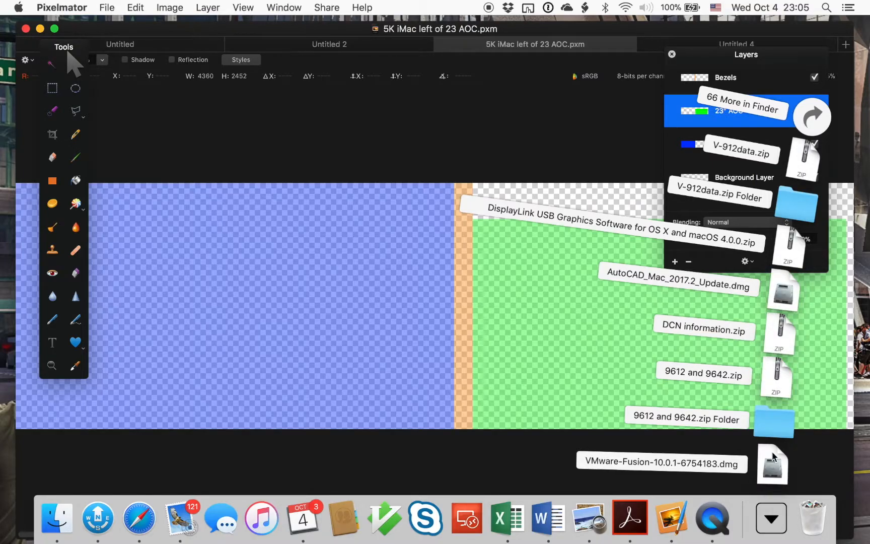
left_click(811, 117)
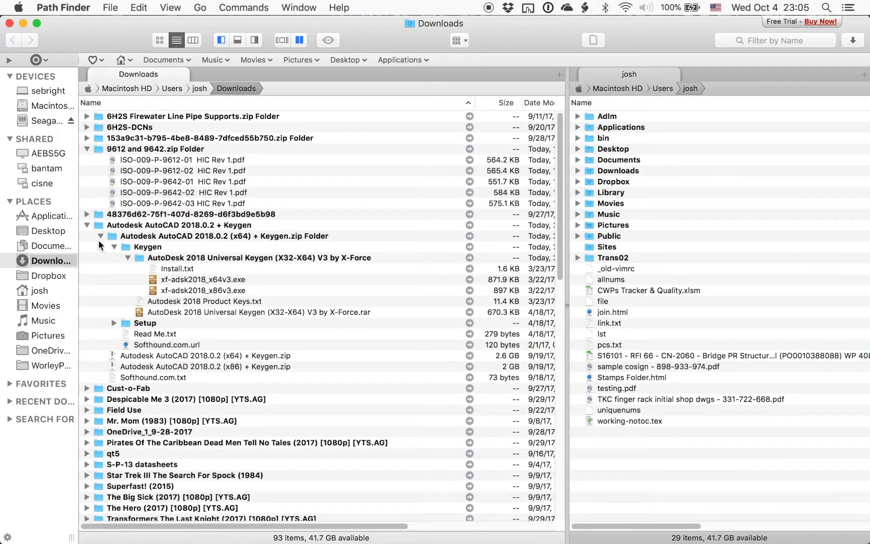
left_click(86, 225)
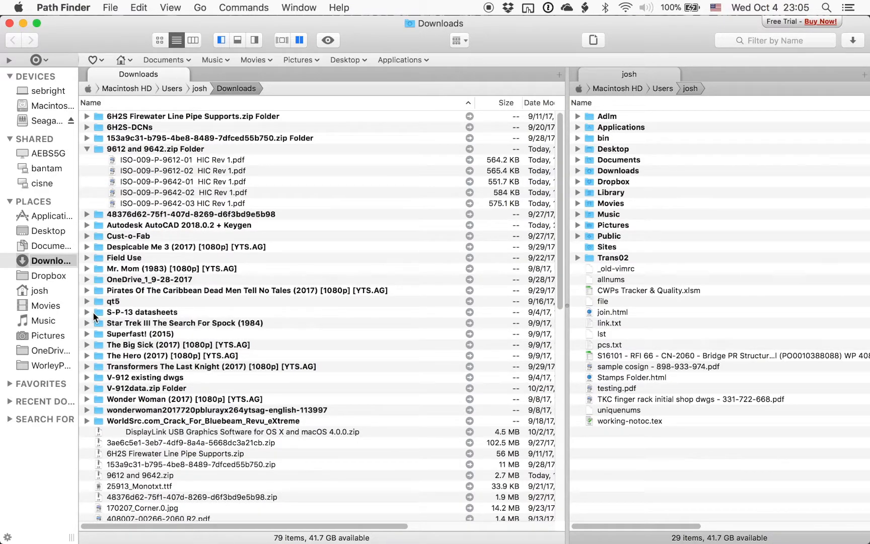
Step: Sort the Downloads files by kind and select the image 170207_Corner.0.jpg
scroll(92, 313, "down", 10)
scroll(327, 252, "right", 10)
scroll(327, 252, "up", 10)
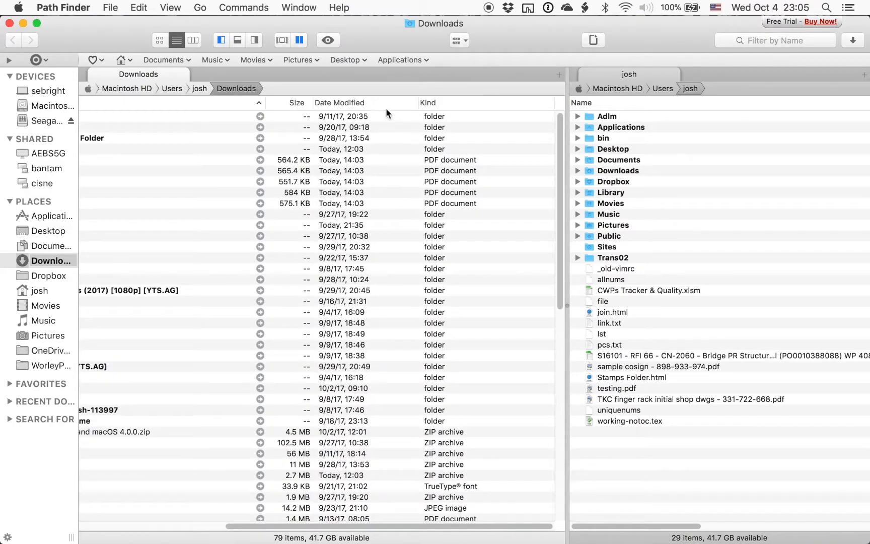
left_click(460, 104)
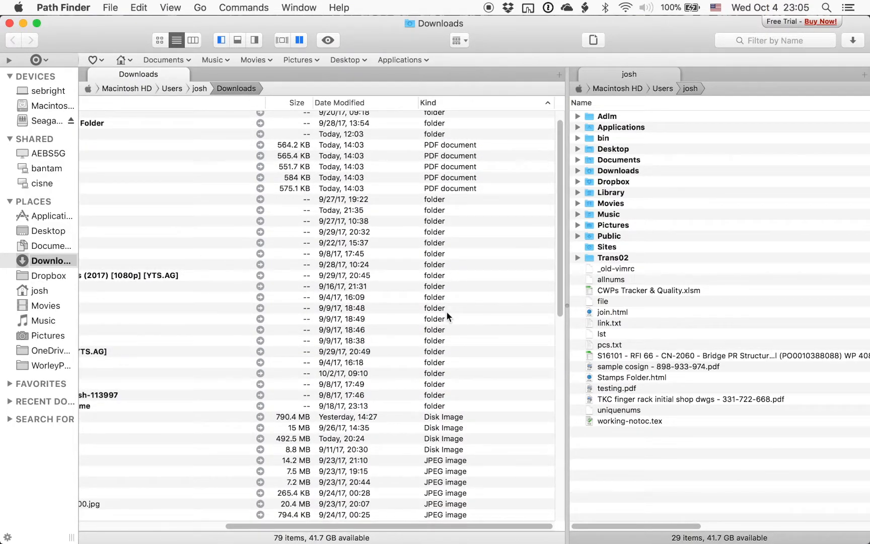
scroll(446, 312, "down", 5)
scroll(447, 316, "down", 4)
left_click(458, 174)
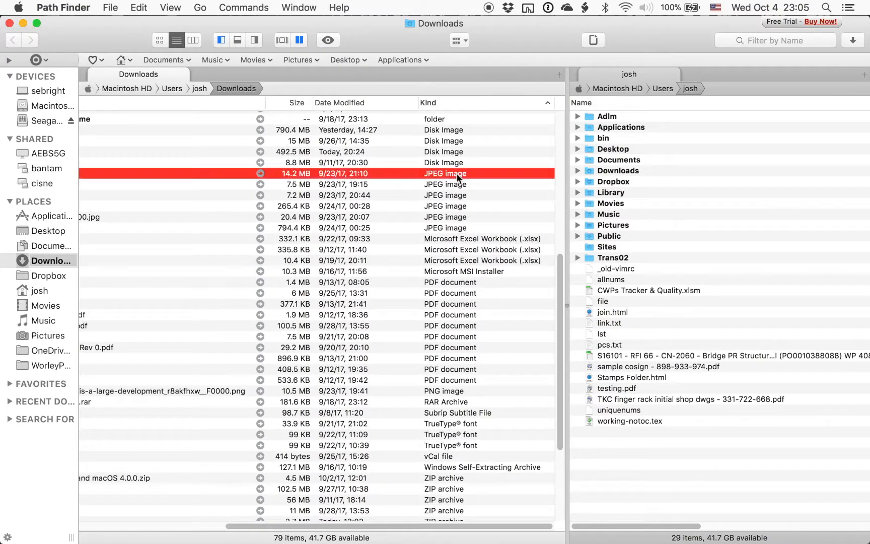
scroll(458, 177, "left", 8)
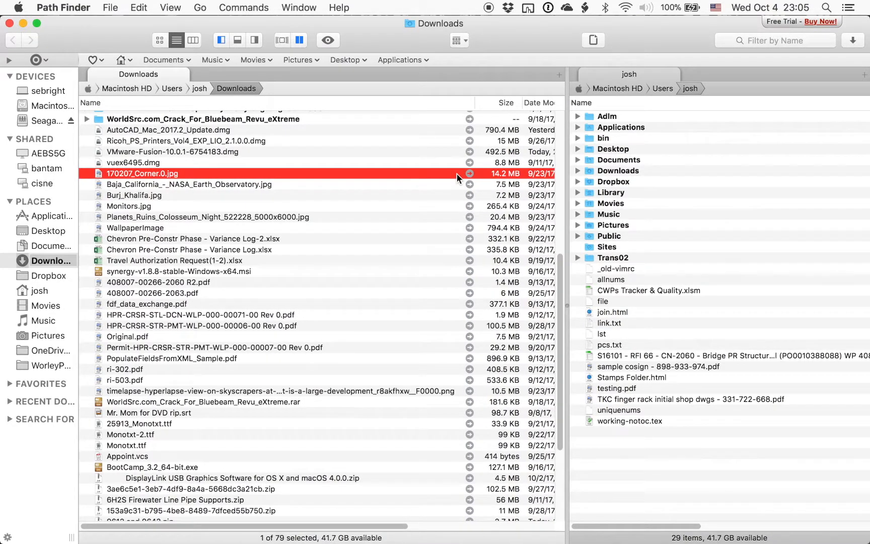
Step: Switch the dual-pane browser to a single file list with an image preview, and widen the file list
left_click(300, 40)
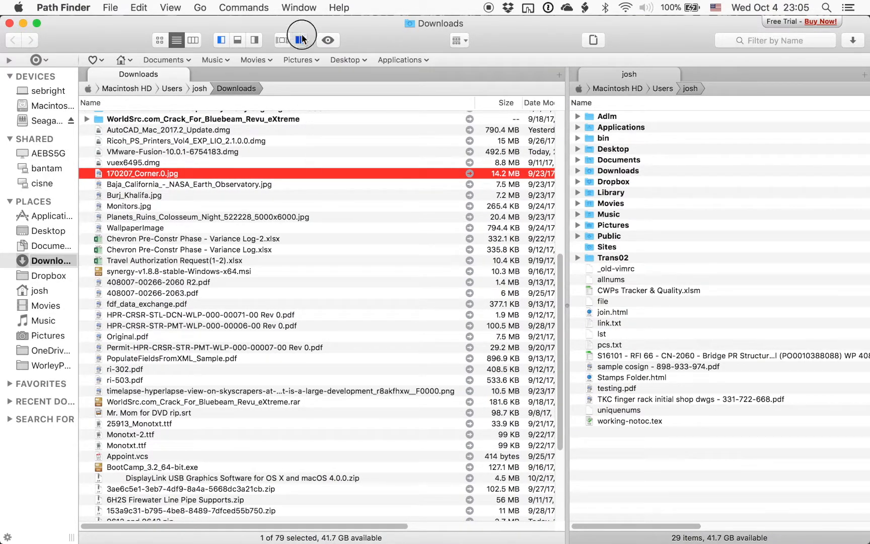
left_click(255, 40)
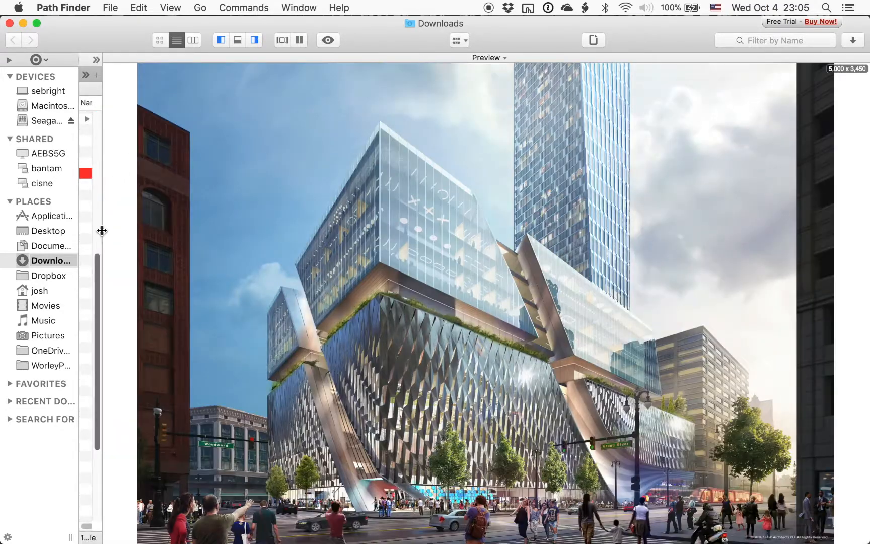
left_click_drag(100, 229, 362, 239)
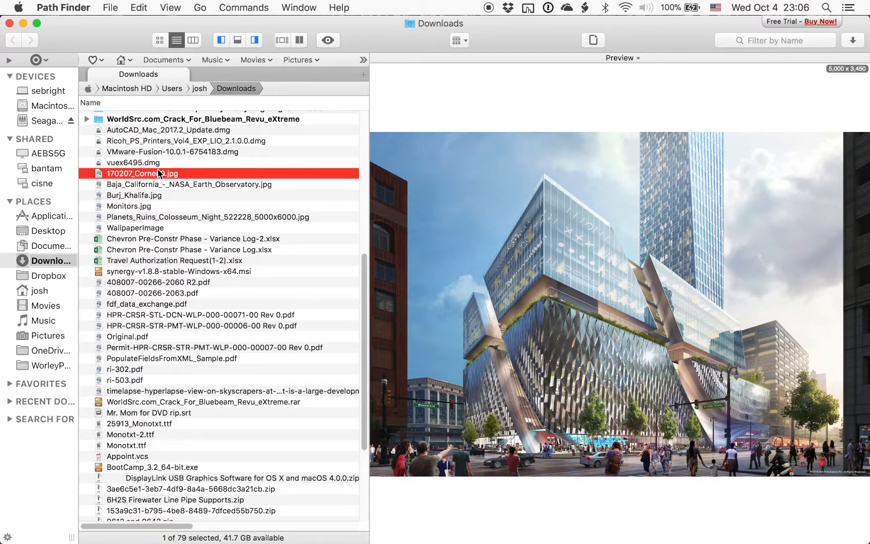
Step: Preview the images from WallpaperImage up through the list, ending on Baja_California_-_NASA_Earth_Observatory.jpg
left_click(143, 229)
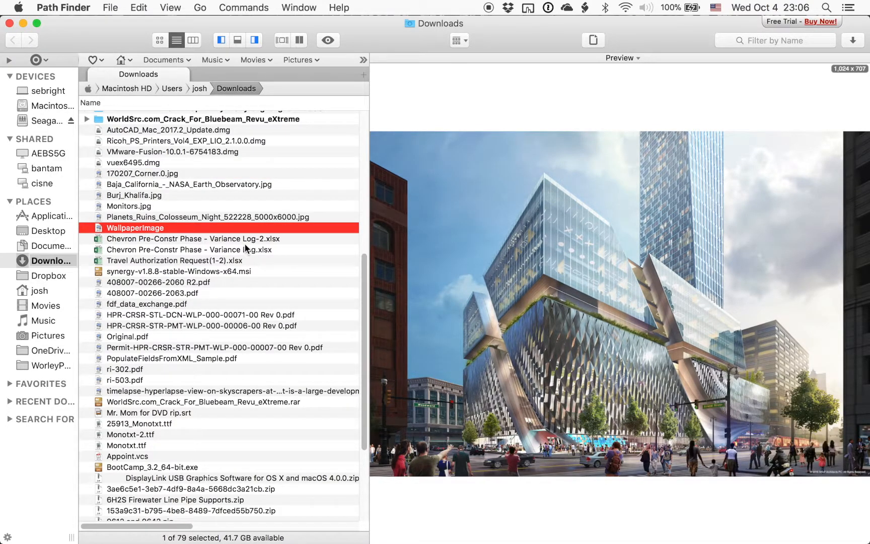
key("Up")
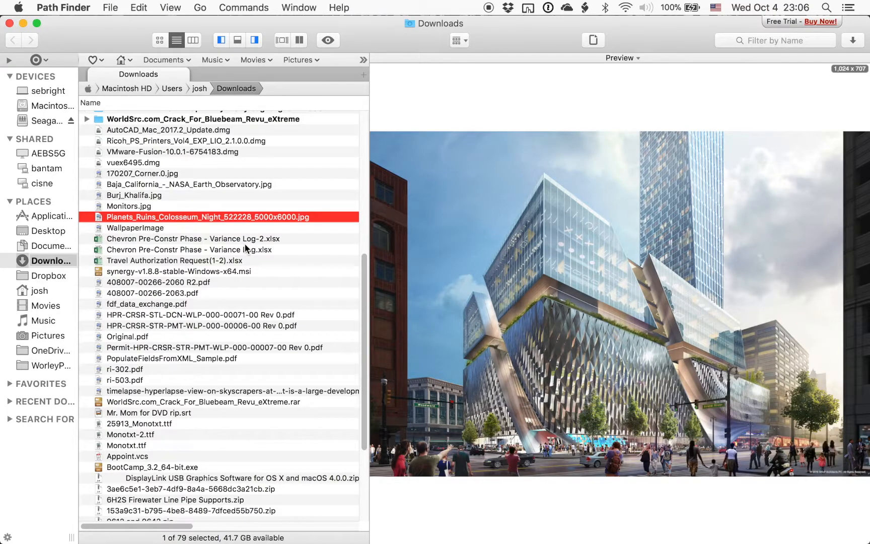
key("Up")
key("Up")
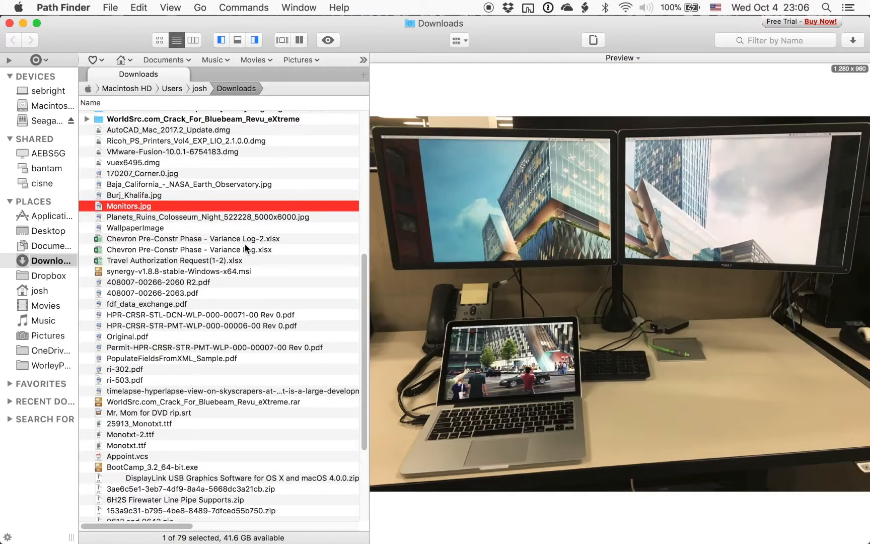
key("Up")
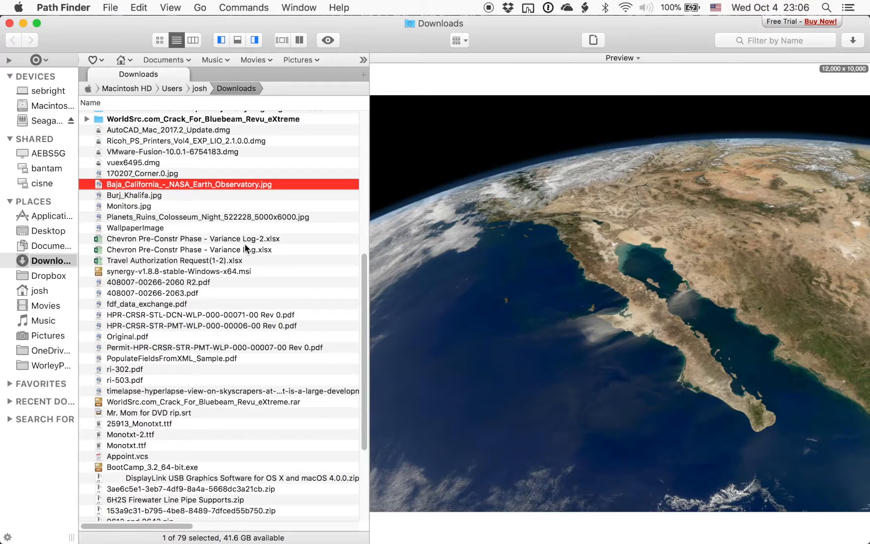
scroll(217, 313, "up", 2)
scroll(217, 313, "down", 5)
scroll(217, 314, "up", 3)
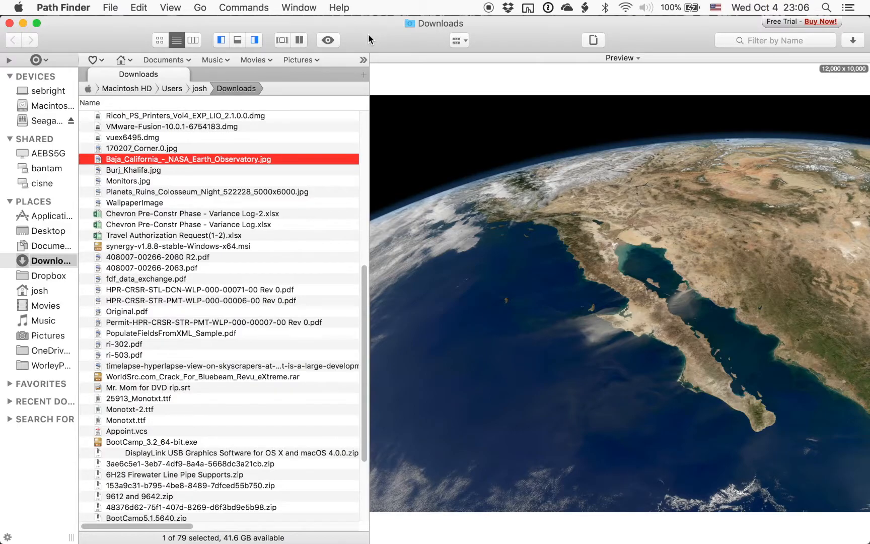
Step: Hide the preview, add Baja_California_-_NASA_Earth_Observatory.jpg to the open monitor layout from Downloads, and switch to Pixelmator
left_click(257, 45)
left_click_drag(402, 43, 867, 111)
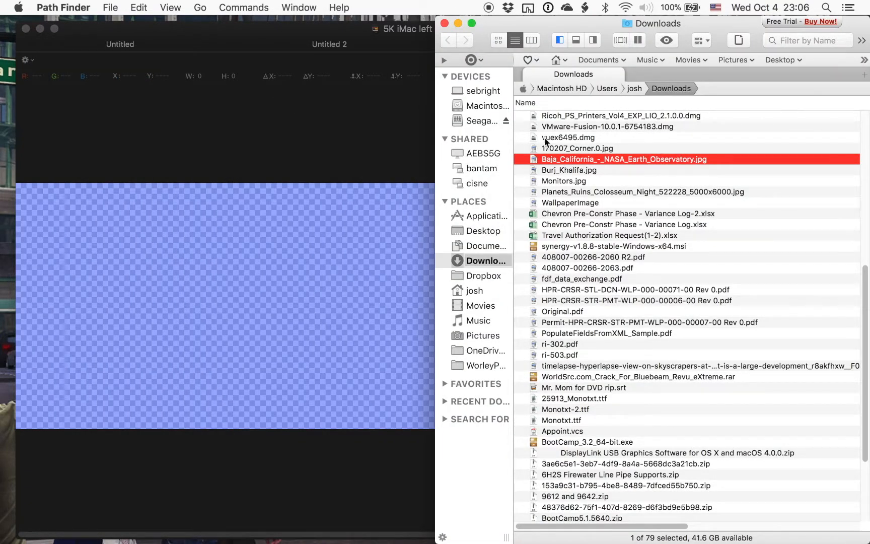
left_click_drag(567, 162, 358, 238)
key("super+Tab")
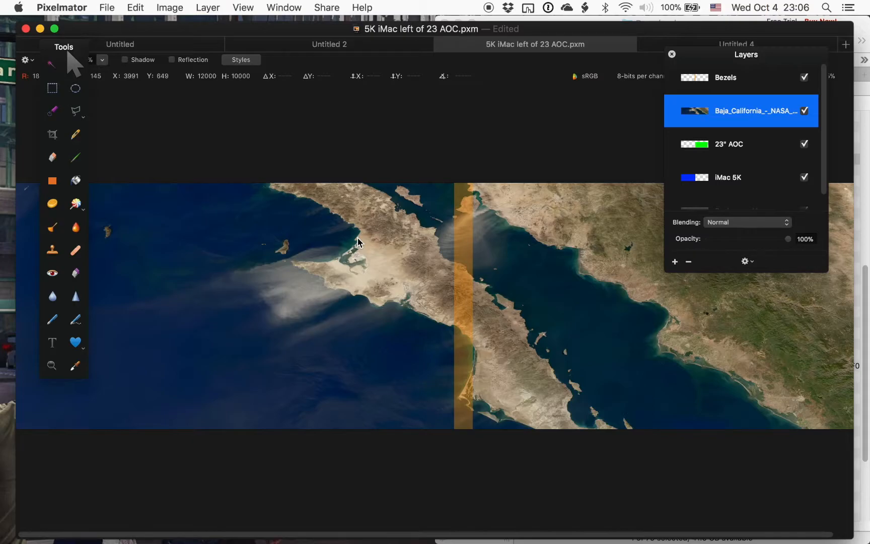
Step: Move the Baja California image layer below the iMac 5K layer, directly above the Background Layer
left_click(736, 110)
left_click_drag(735, 110, 736, 184)
scroll(736, 184, "down", 2)
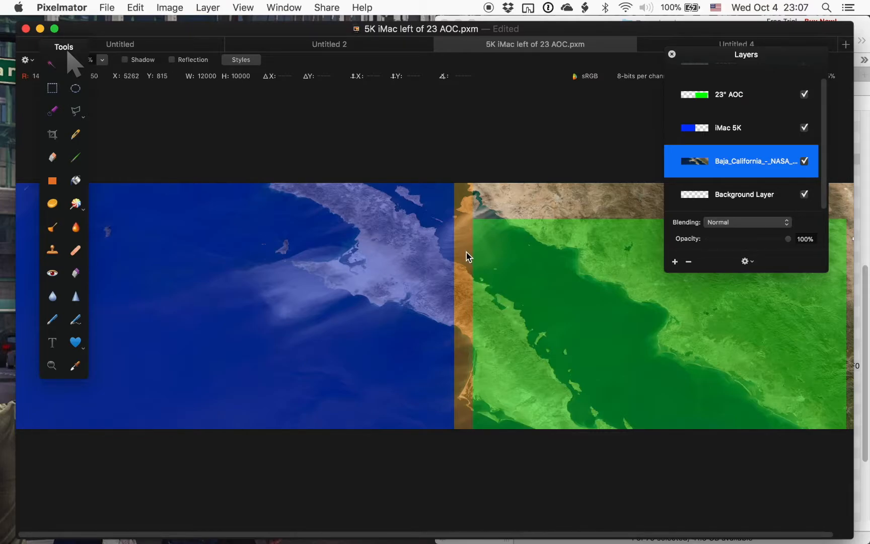
Step: Reposition the Baja California image behind the monitor layout so that it extends beyond the canvas on every side
mouse_move(481, 149)
left_mouse_down()
mouse_move(426, 146)
mouse_move(495, 151)
left_mouse_up()
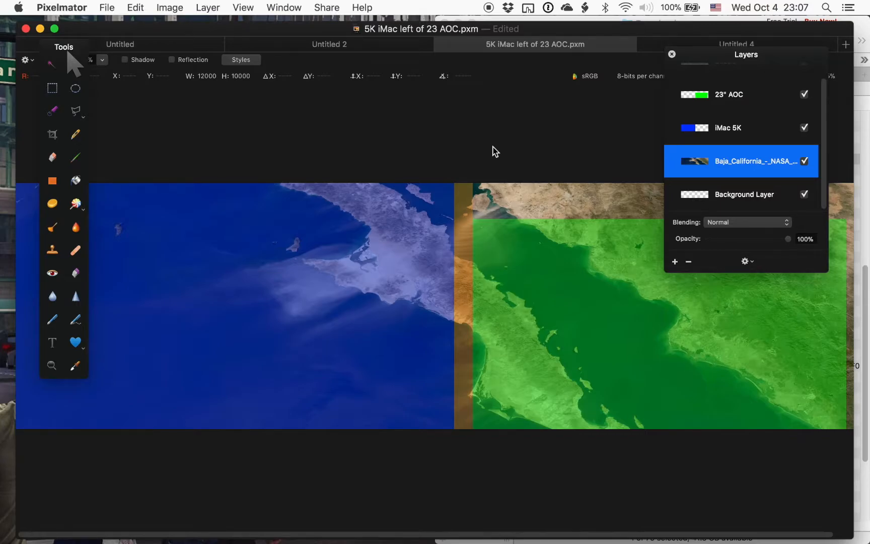
scroll(496, 152, "down", 1)
scroll(443, 301, "down", 5)
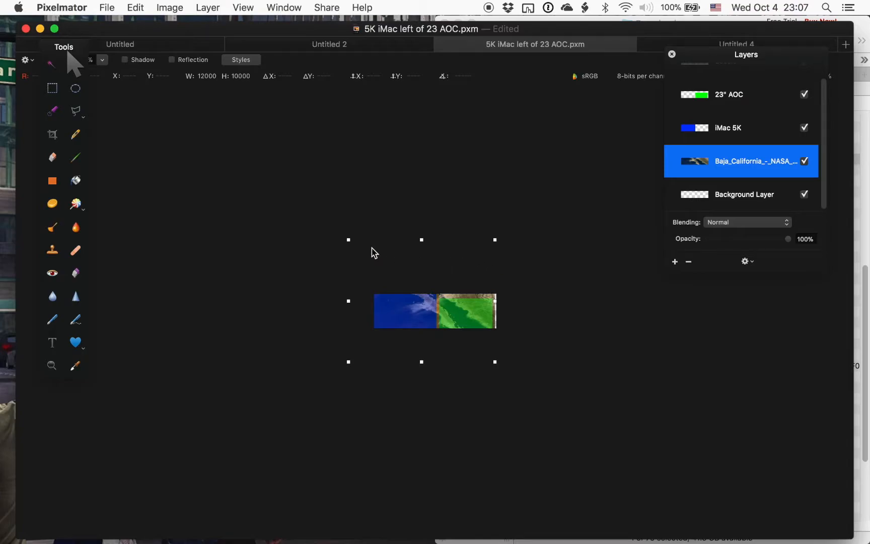
left_click_drag(396, 258, 421, 295)
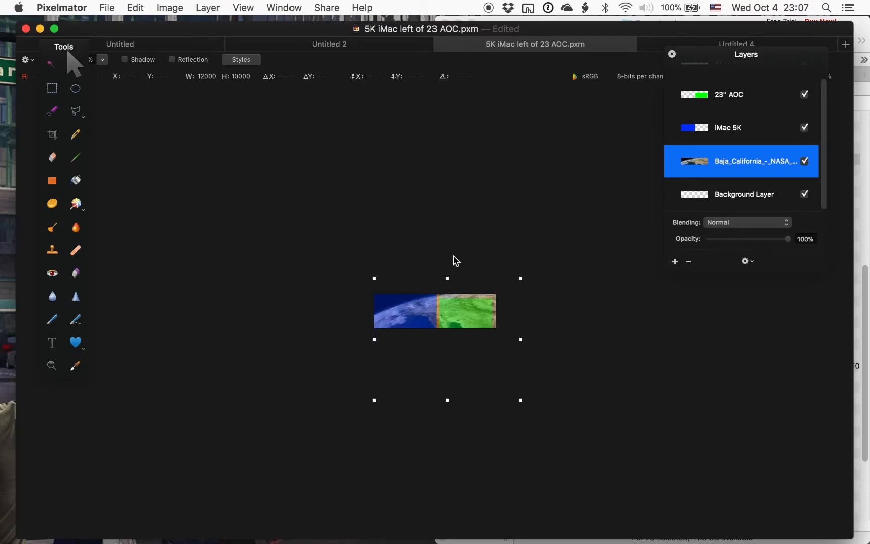
mouse_move(434, 362)
left_mouse_down()
mouse_move(433, 347)
mouse_move(433, 364)
mouse_move(415, 356)
mouse_move(422, 355)
left_mouse_up()
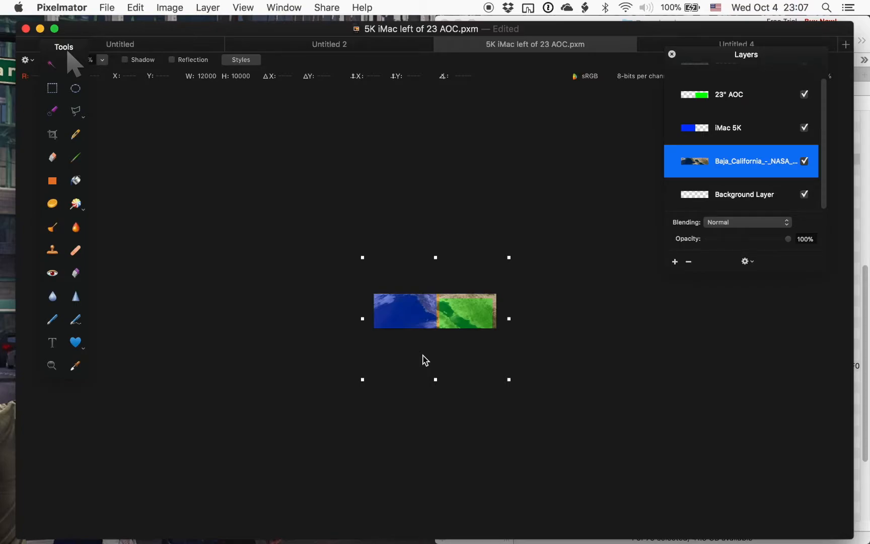
Step: Scale the Baja California image proportionally to 80.8%, adjust its vertical position behind the monitor rectangles, and apply the transformation
left_click_drag(362, 258, 374, 266)
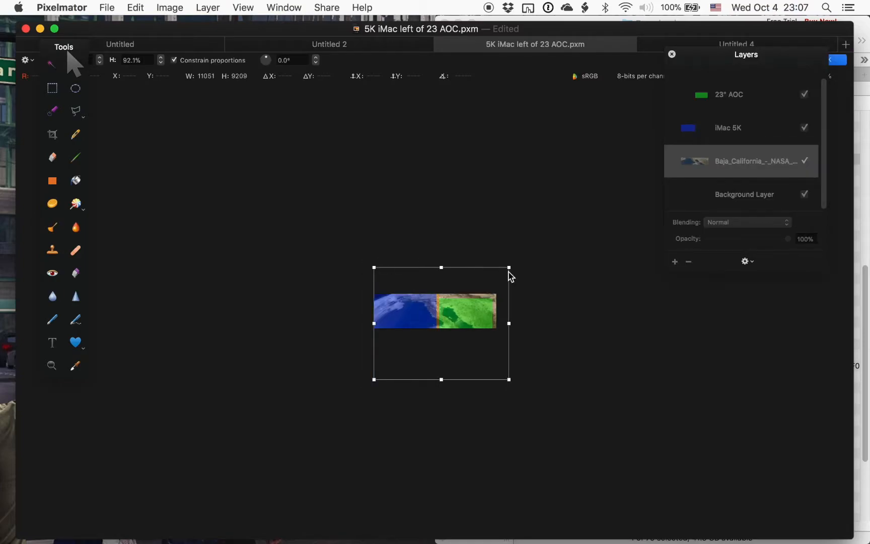
left_click_drag(508, 269, 488, 284)
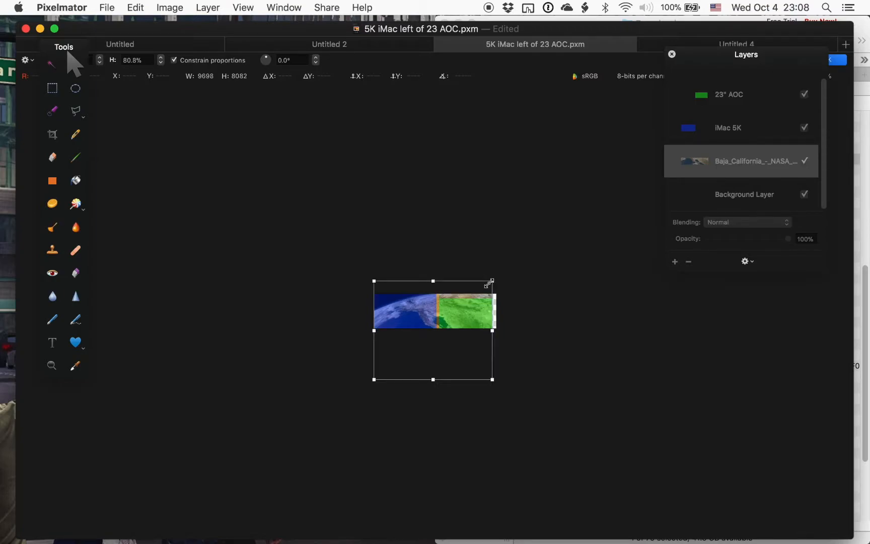
left_click_drag(435, 366, 434, 353)
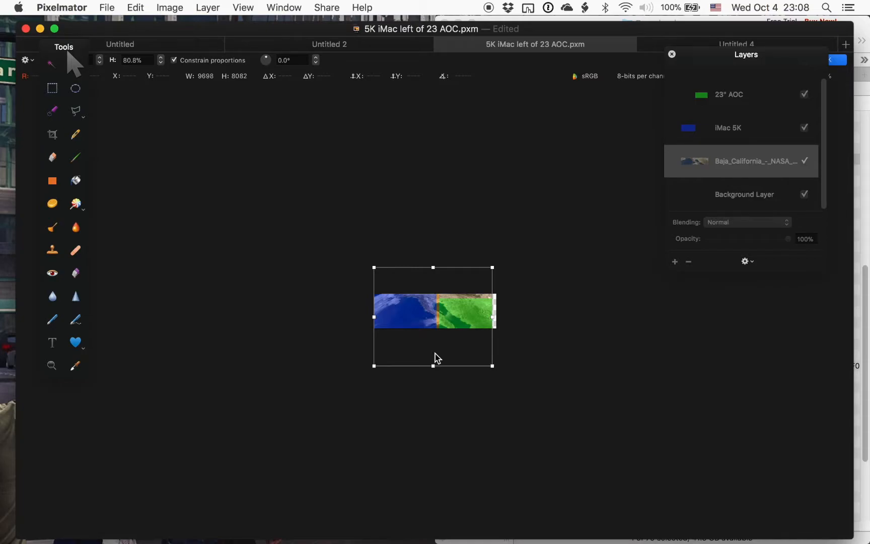
mouse_move(436, 358)
left_mouse_down()
mouse_move(436, 347)
mouse_move(434, 361)
left_mouse_up()
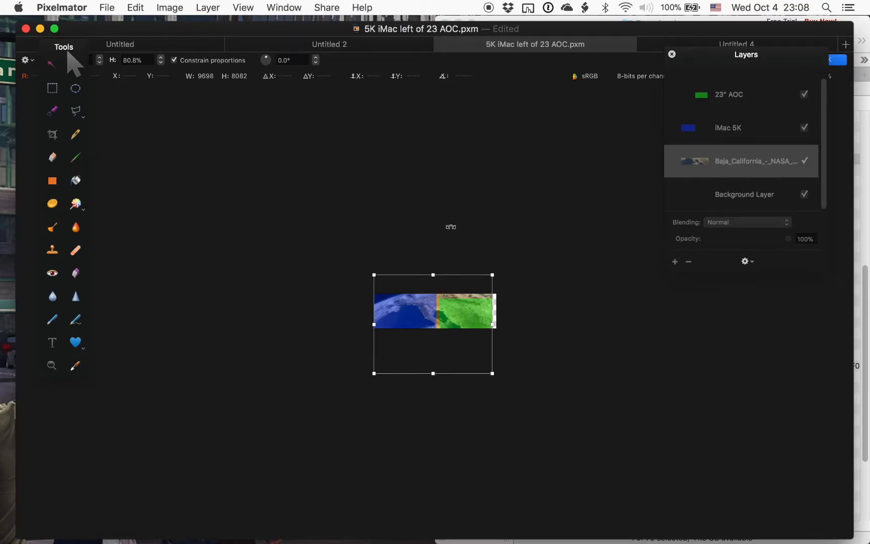
left_click(746, 59)
left_click_drag(747, 59, 749, 184)
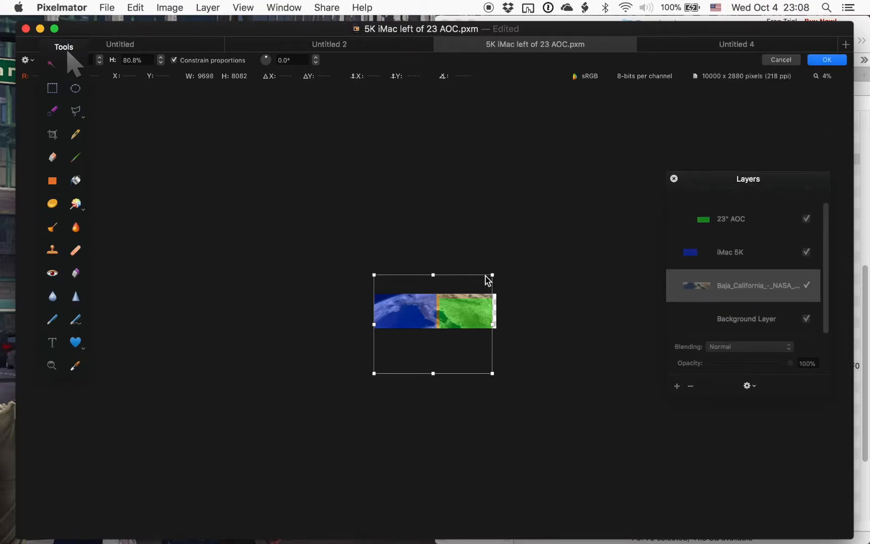
left_click(830, 60)
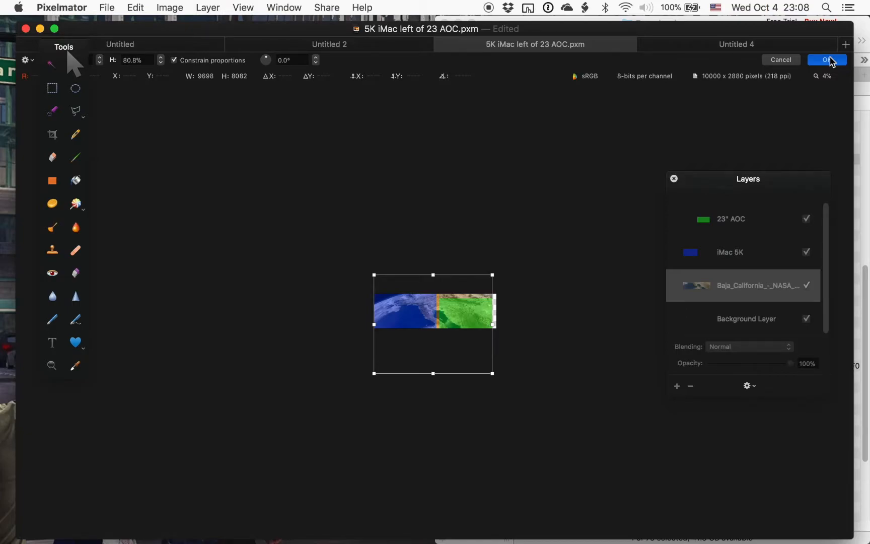
Step: Apply the image transformation, and copy the 5120 x 2880 pixel area of the Baja California layer behind the blue iMac 5K rectangle
left_click(829, 60)
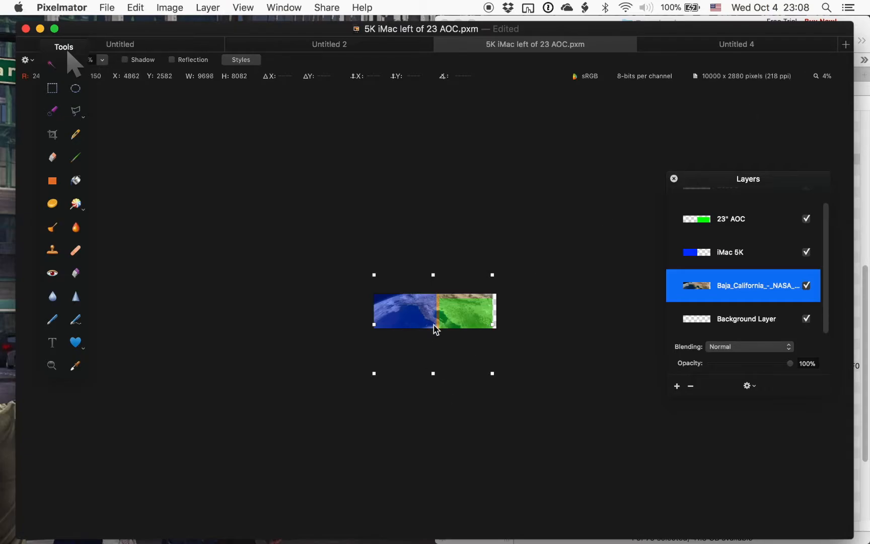
scroll(434, 325, "up", 5)
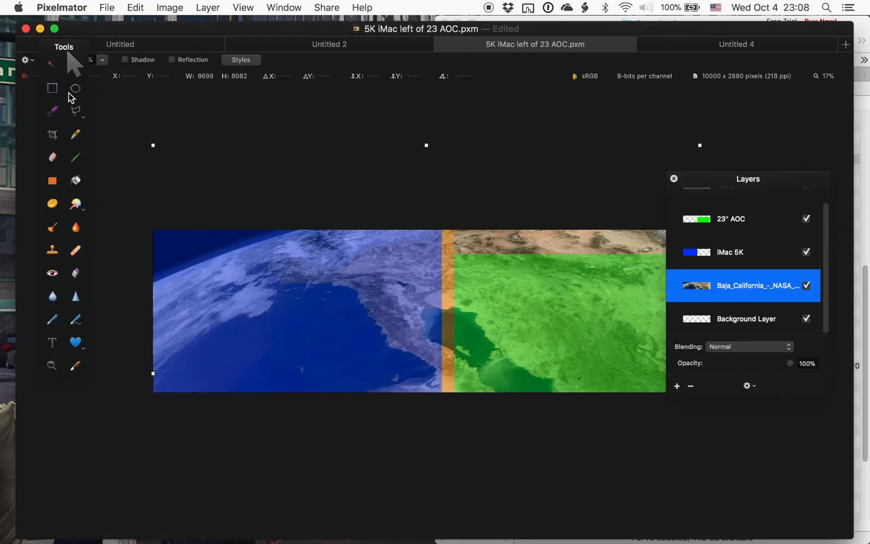
left_click(52, 89)
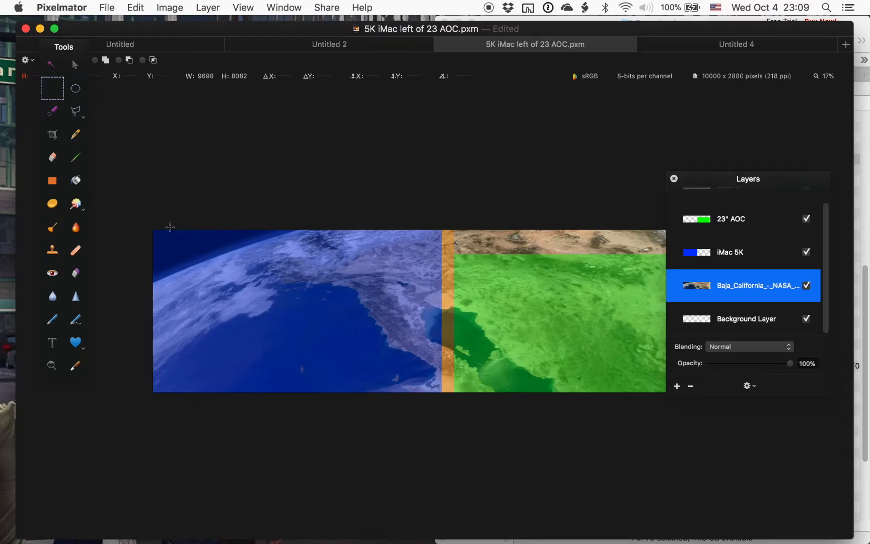
left_click_drag(151, 230, 445, 394)
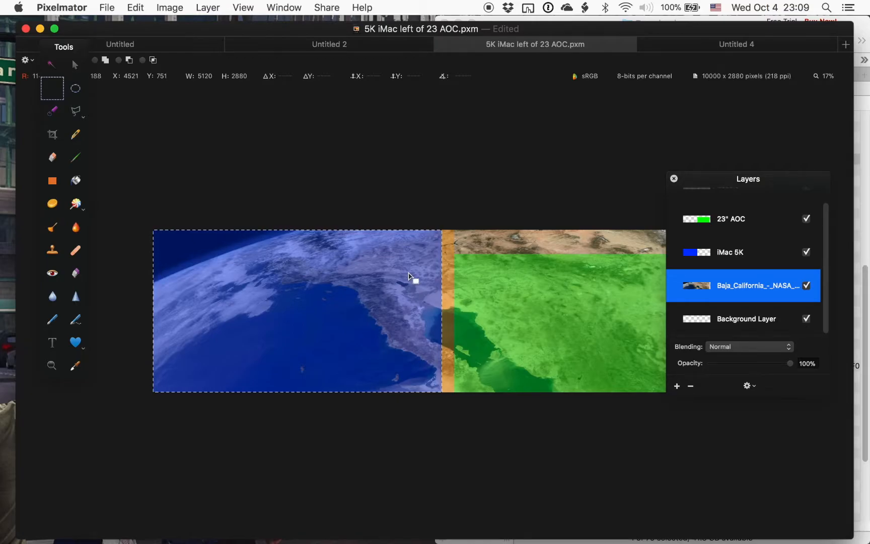
left_click(137, 8)
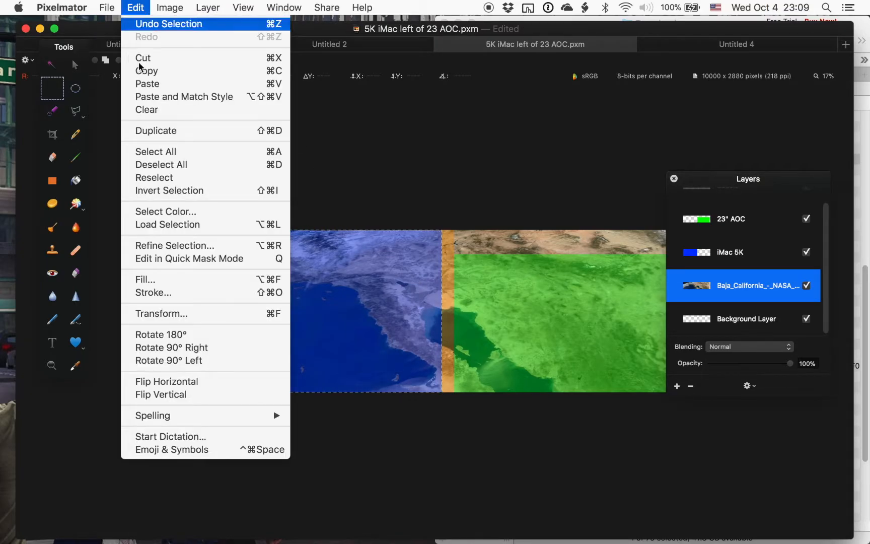
left_click(160, 70)
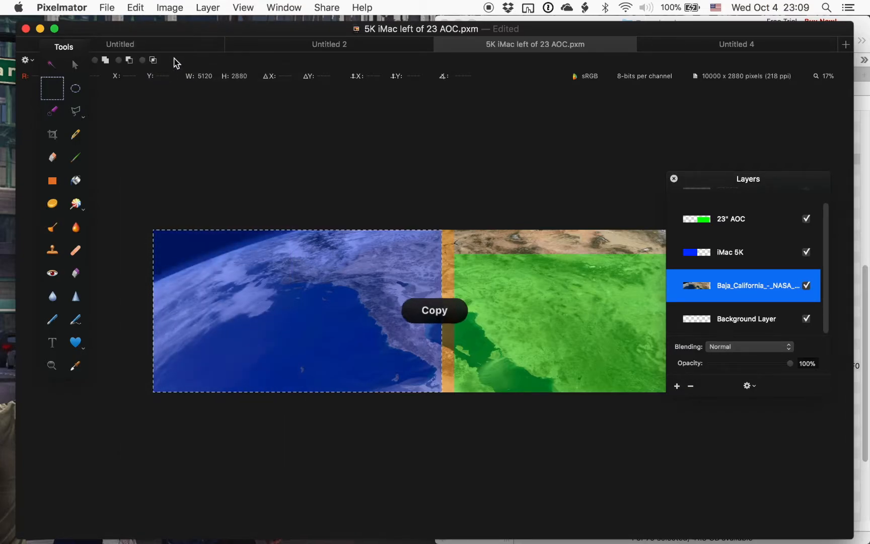
Step: Create a new 5120 x 2880 pixel document at 218 pixels/inch and paste the copied iMac 5K crop into it
left_click(138, 8)
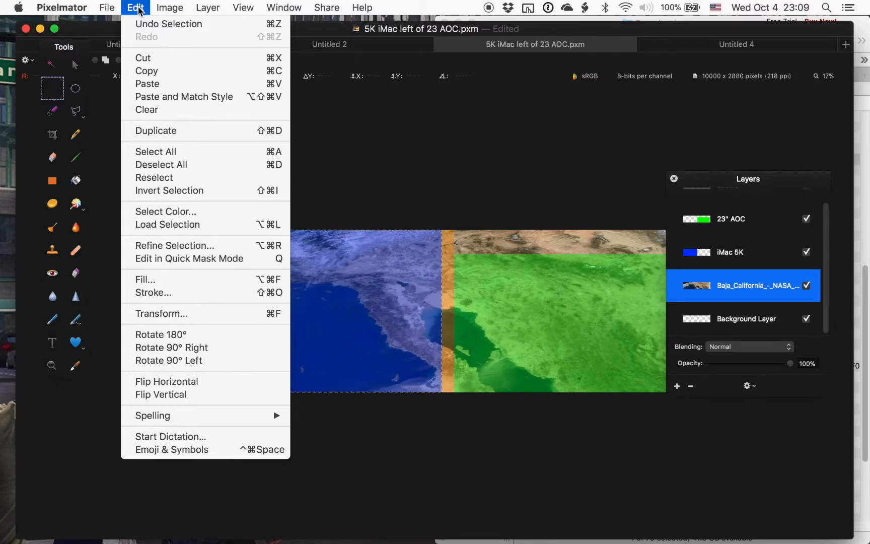
mouse_move(106, 8)
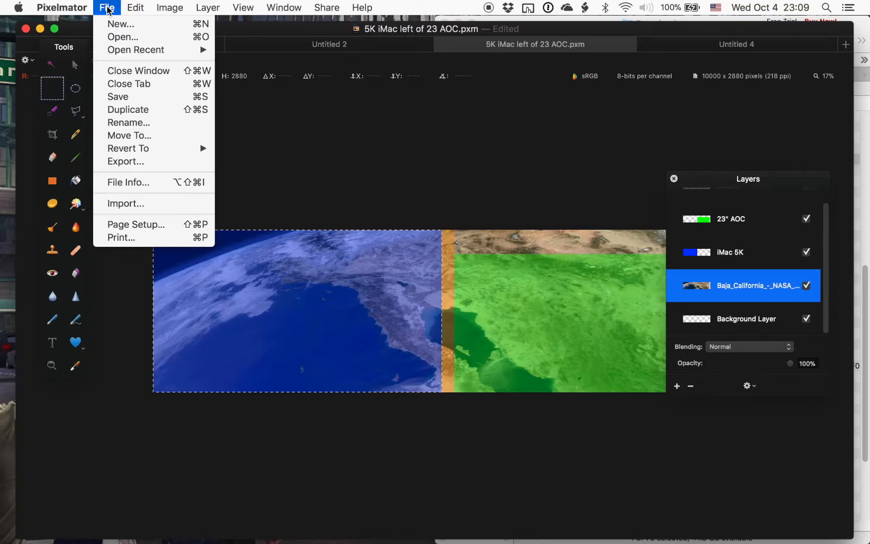
left_click(112, 24)
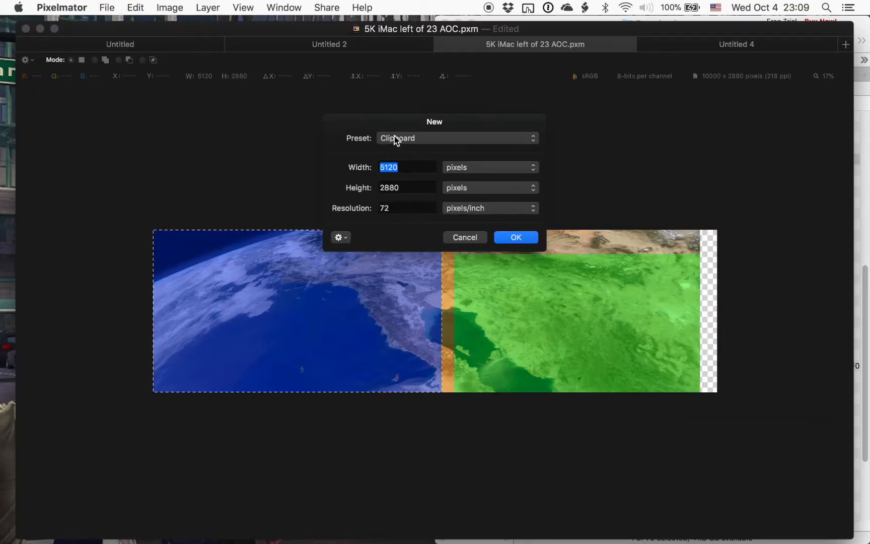
left_click_drag(397, 207, 347, 208)
type("218")
left_click(513, 239)
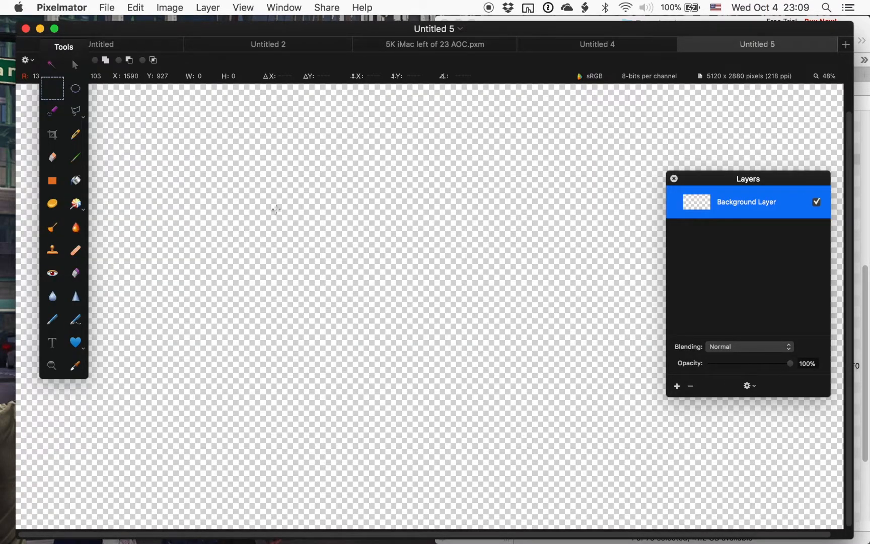
key("super+v")
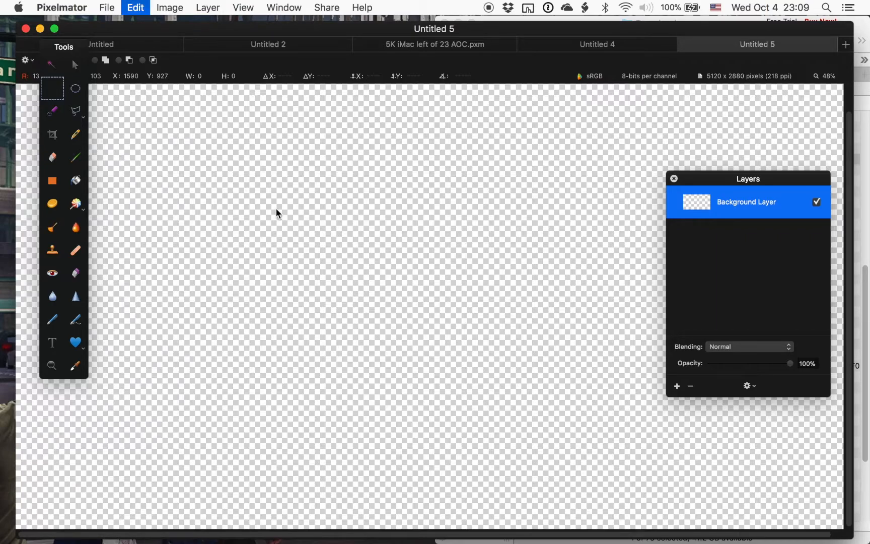
key("super+v")
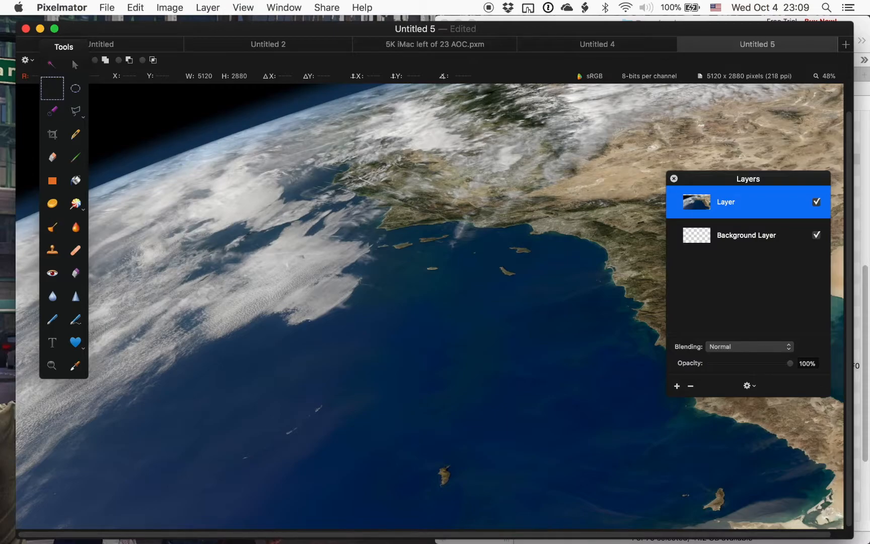
Step: Export the iMac 5K crop as a 90% quality JPEG named earth-imac5K.jpg in the Wallpapers folder
left_click(108, 8)
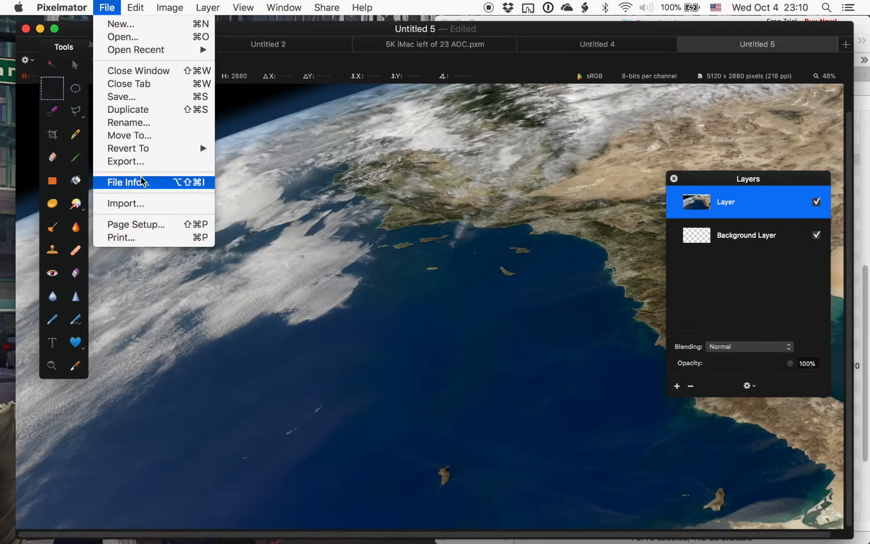
left_click(149, 163)
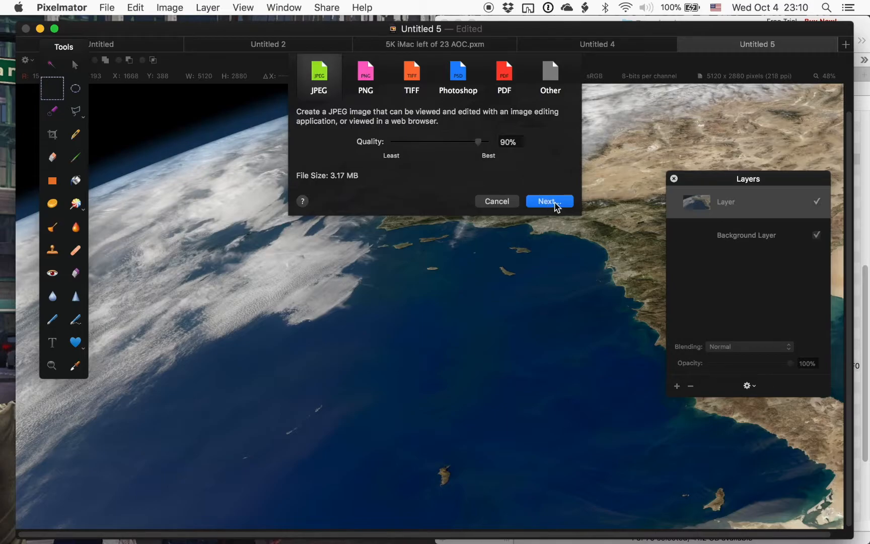
left_click(555, 202)
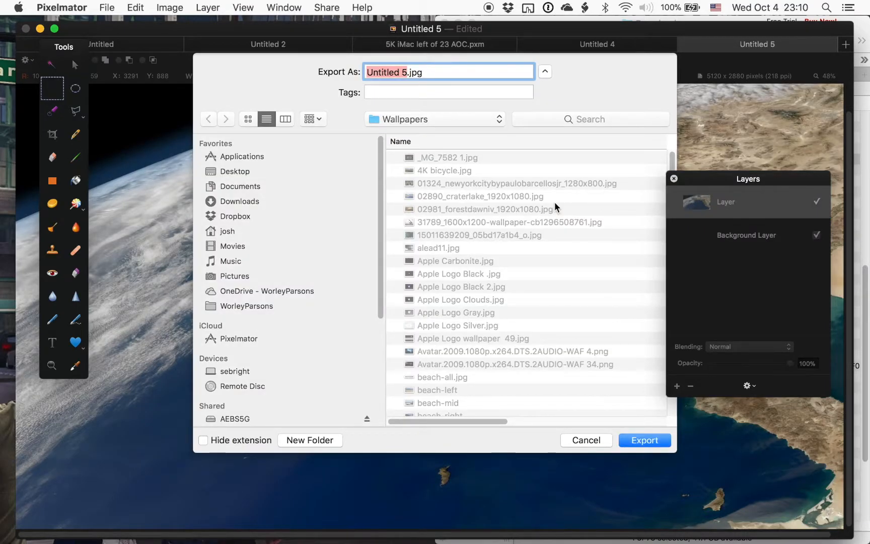
type("imac5k-ea")
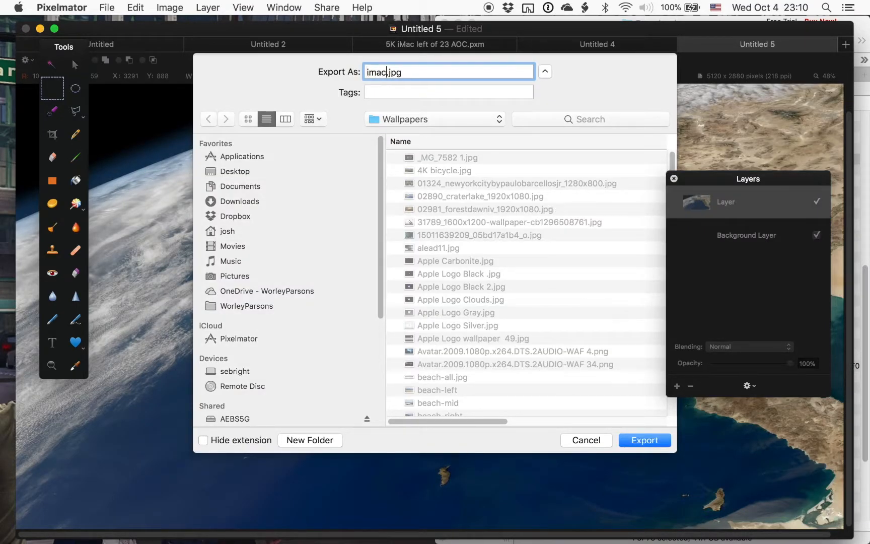
type("rth")
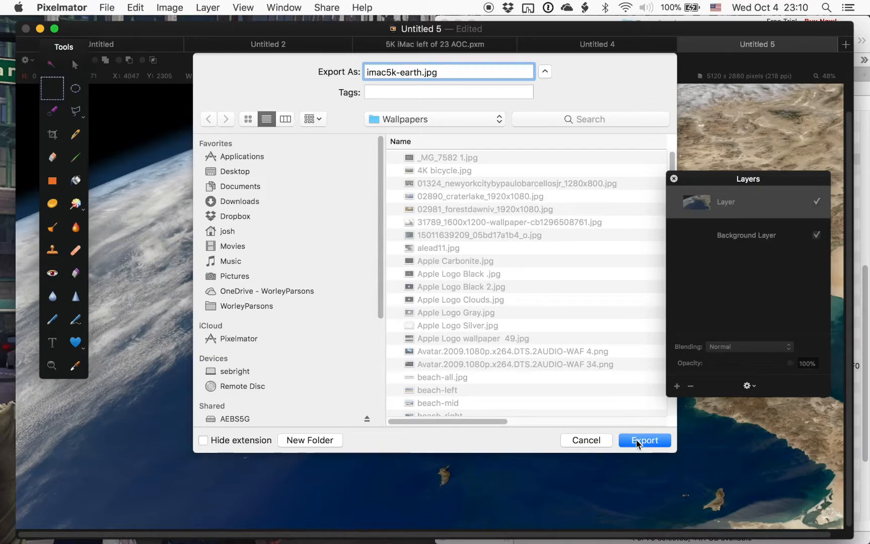
left_click_drag(389, 72, 320, 71)
key("BackSpace")
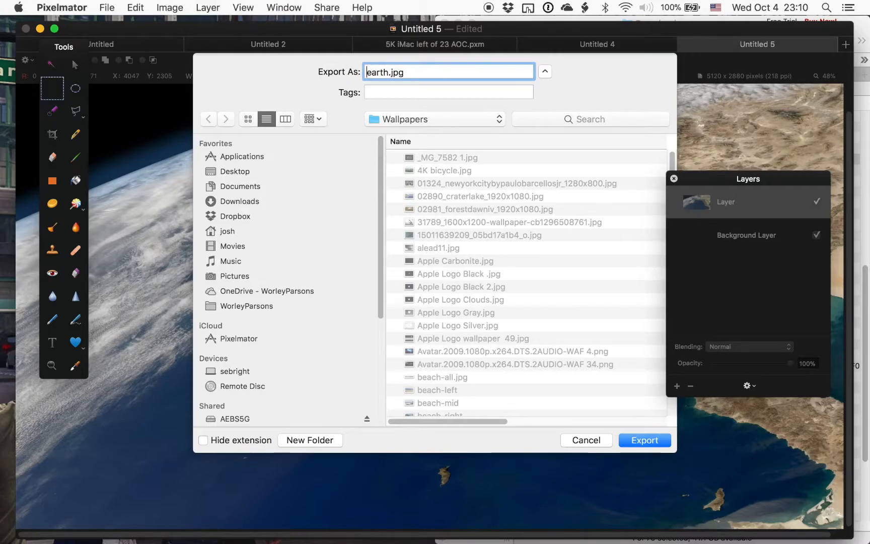
left_click(388, 72)
type("-imac5K")
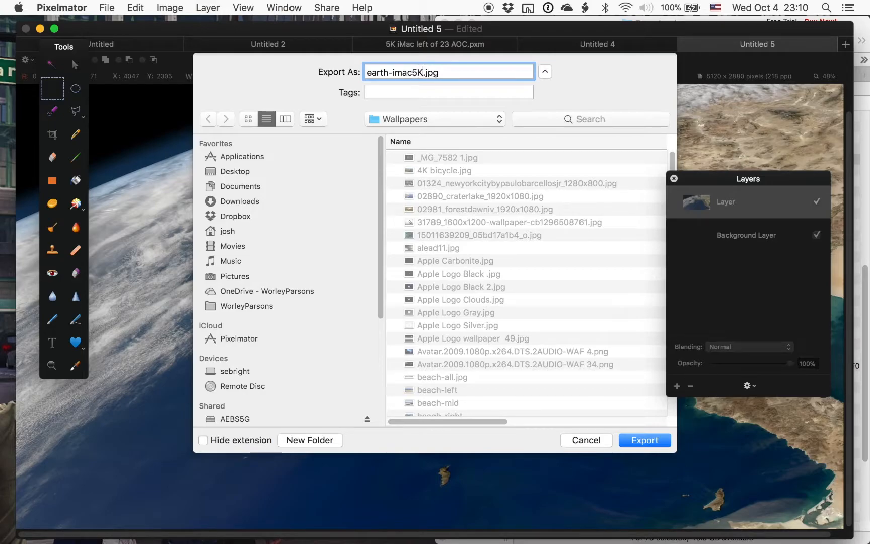
left_click(645, 440)
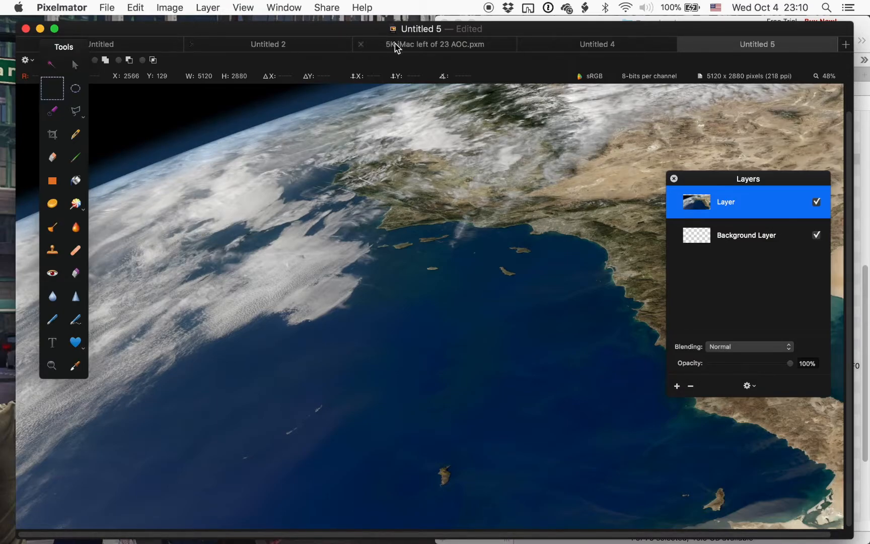
Step: In the 5K iMac left of 23 AOC.pxm layout, replace the selection with the 4360 x 2452 pixel green AOC area and copy it
left_click(411, 49)
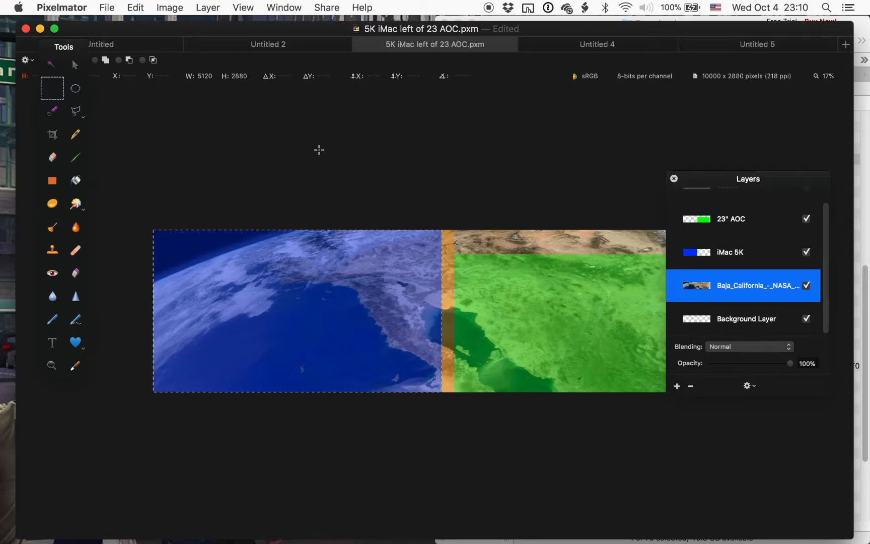
left_click(139, 8)
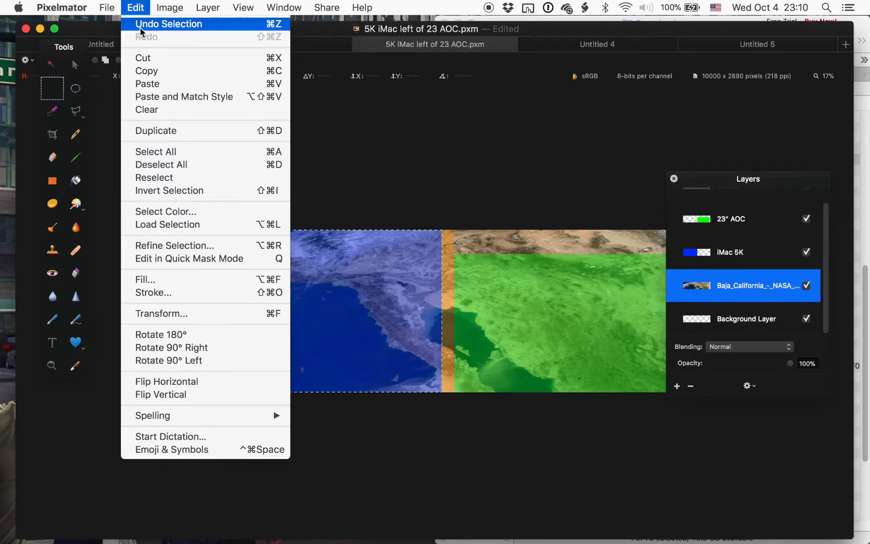
left_click(171, 165)
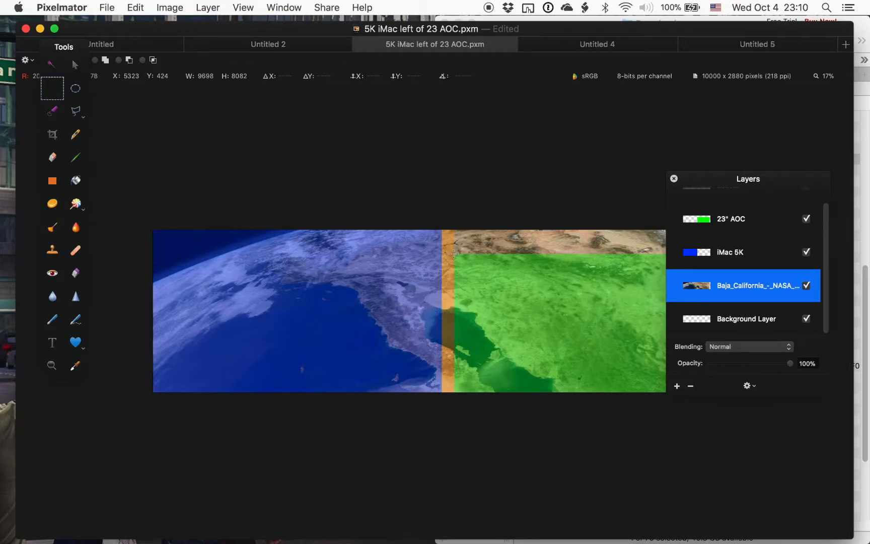
left_click_drag(692, 183, 733, 178)
left_click_drag(702, 396, 454, 257)
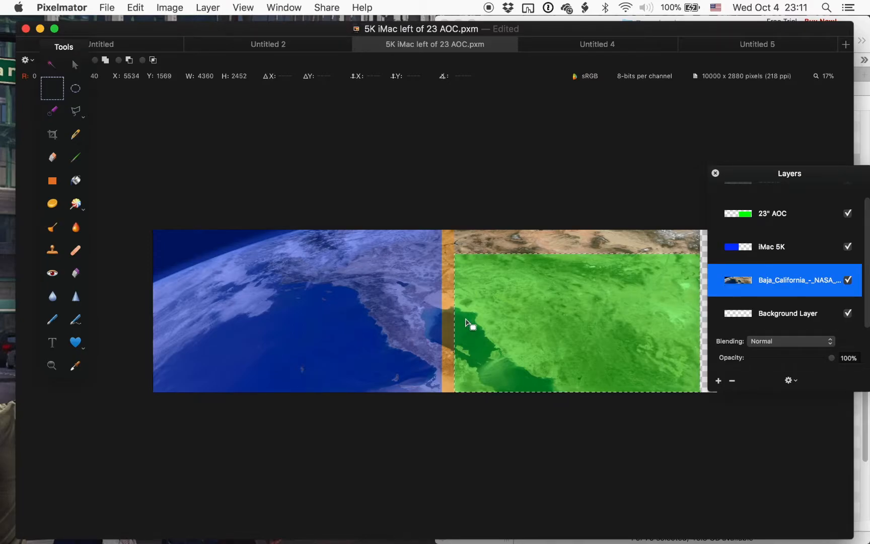
key("super+c")
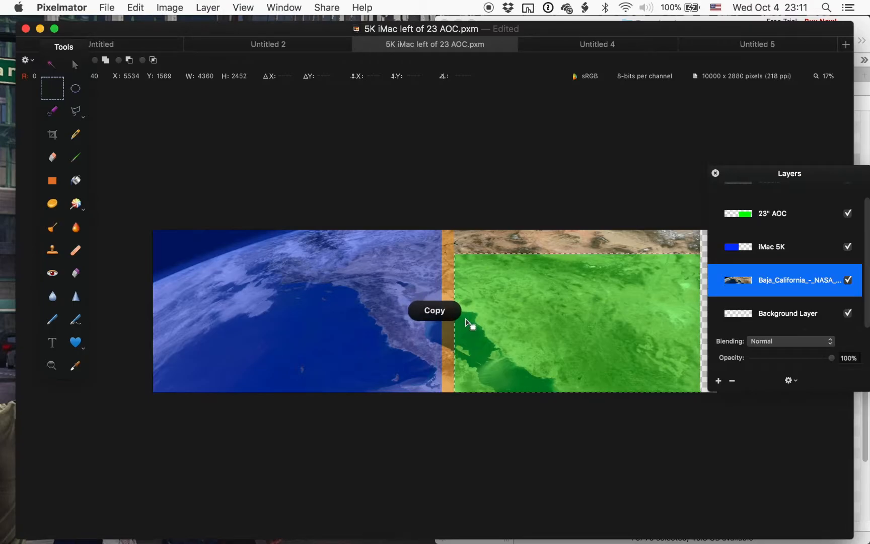
Step: Create a new 4360 x 2452 pixel document at 218 pixels/inch and paste the copied AOC crop into it
key("super+n")
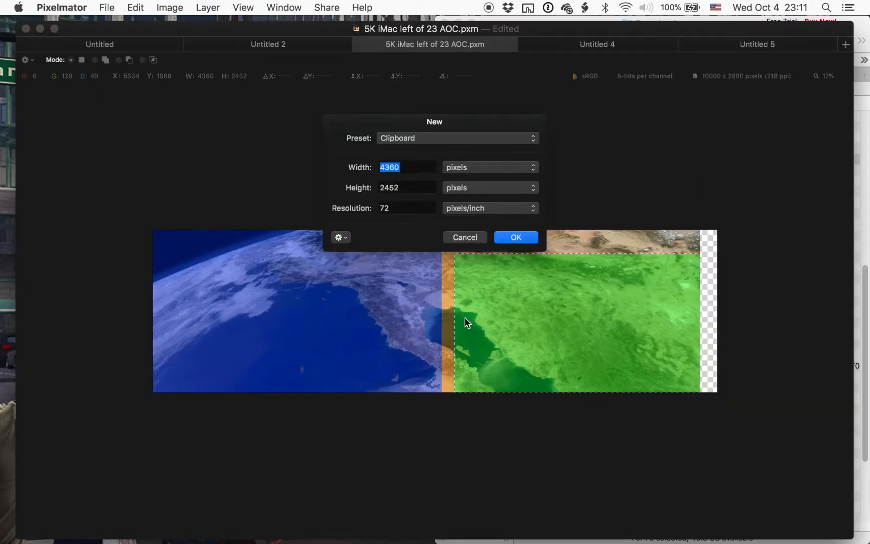
key("Tab")
key("Tab")
type("2")
key("Tab")
left_click(514, 240)
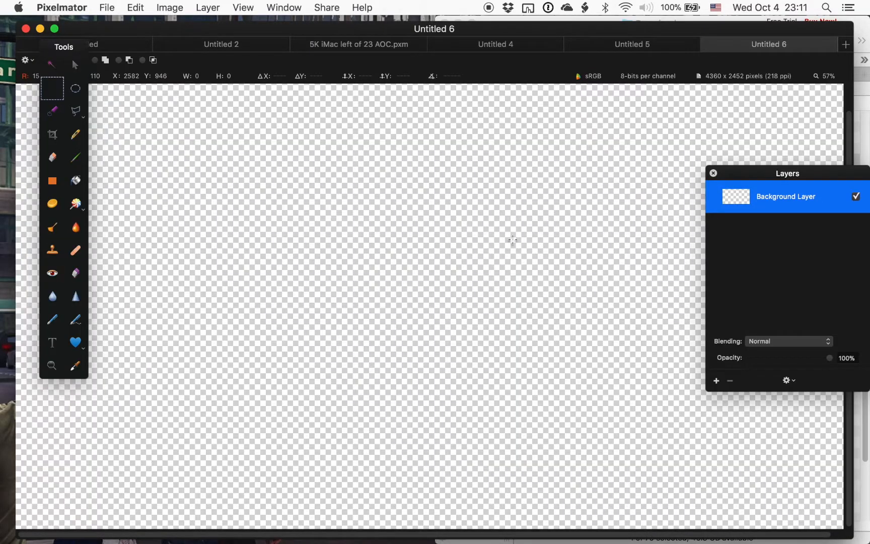
key("super+v")
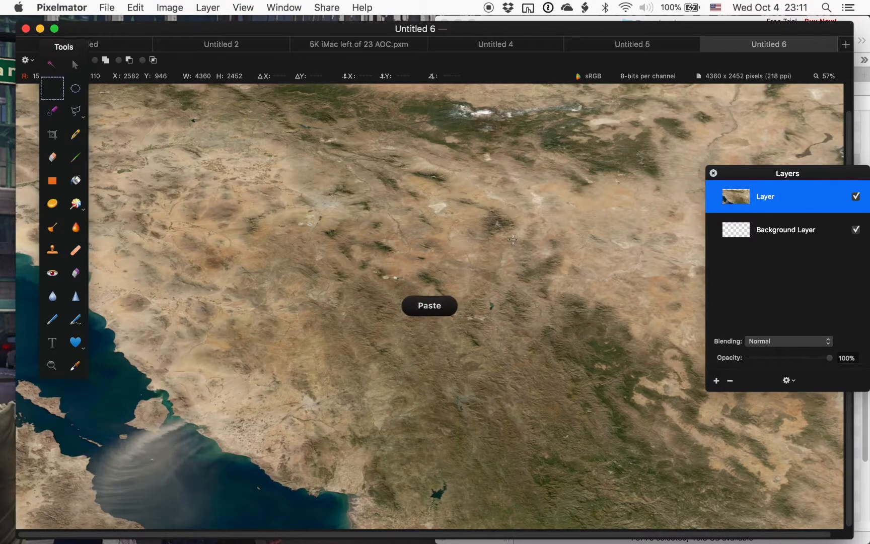
Step: Export the AOC crop as a JPEG named earth-23AOC.jpg in the Wallpapers folder and close its document
left_click(106, 7)
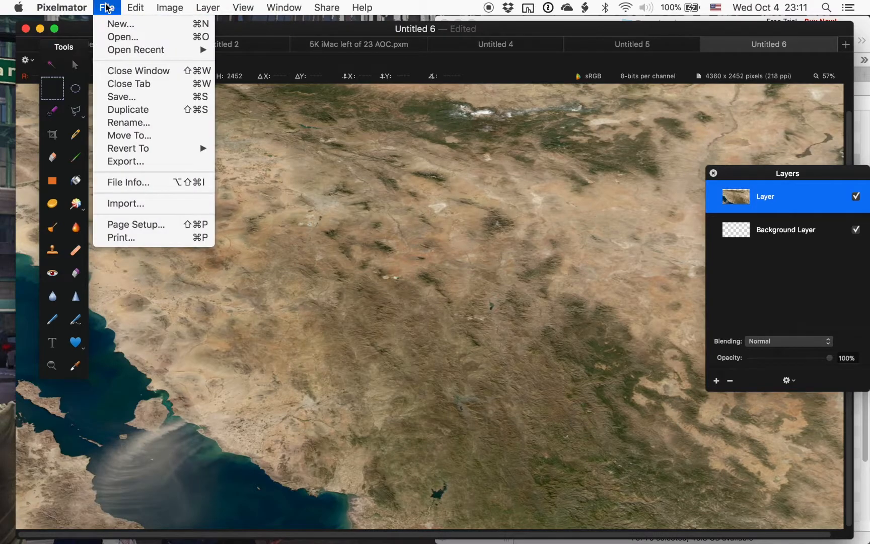
left_click(134, 162)
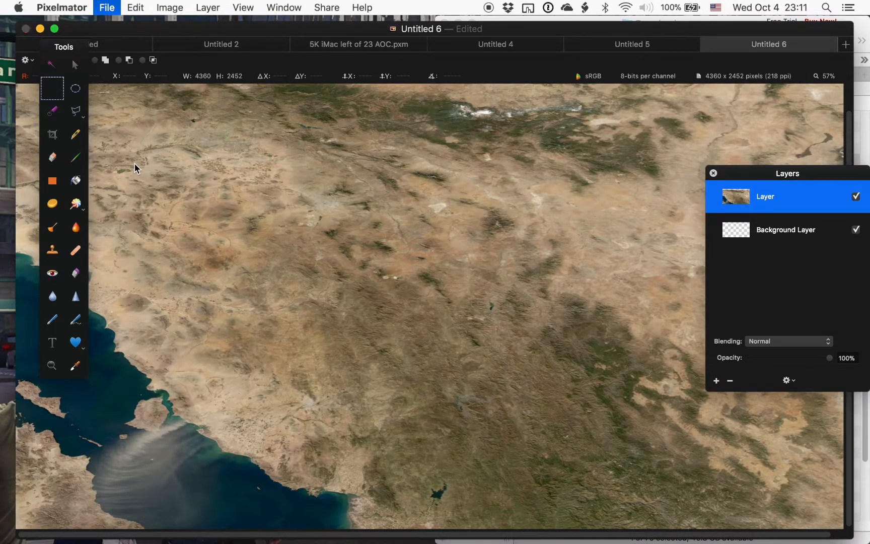
left_click(550, 202)
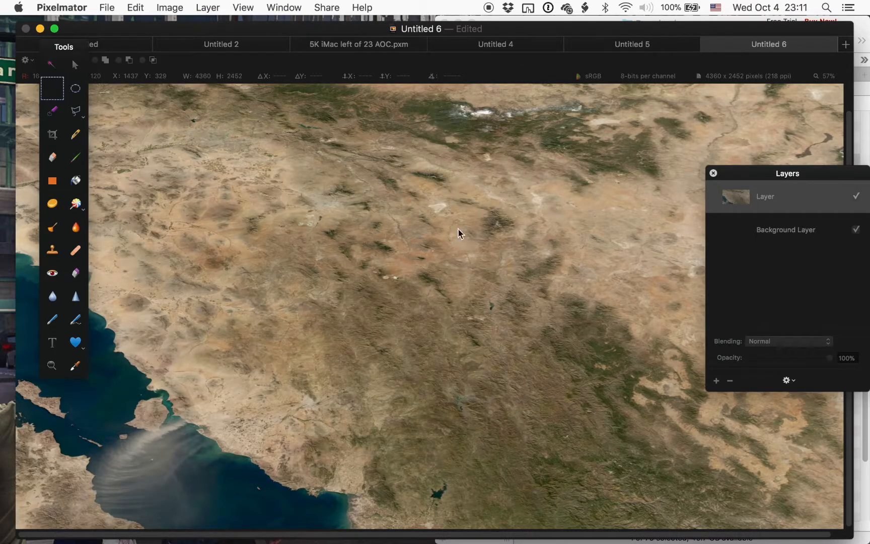
type("earth-")
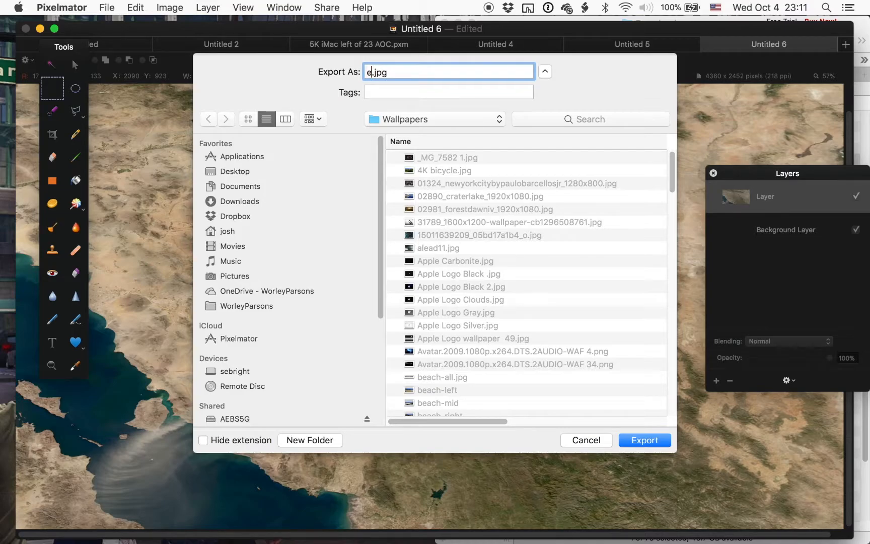
type("23AOC")
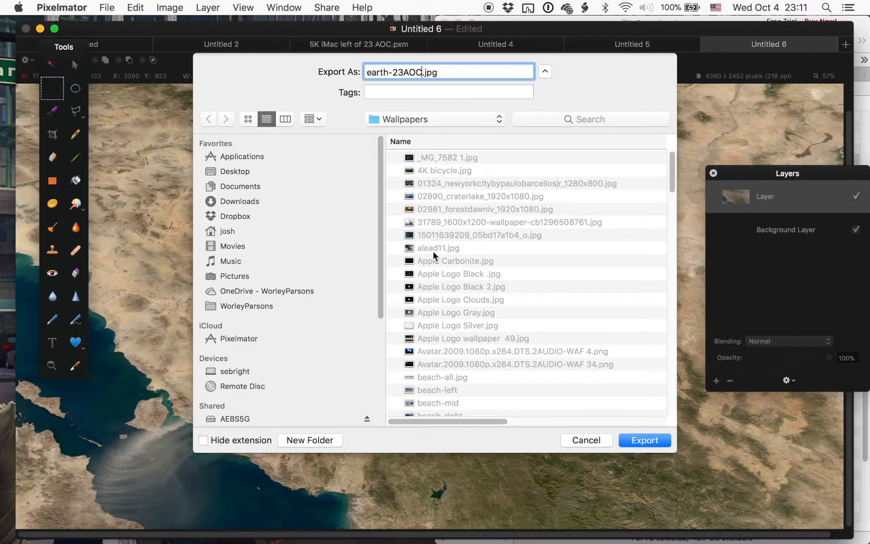
left_click(646, 441)
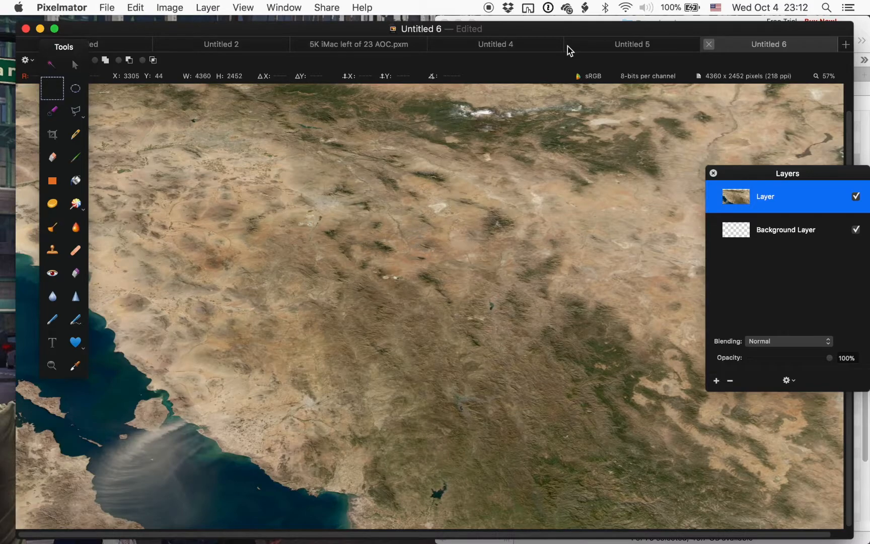
key("super+w")
left_click(388, 247)
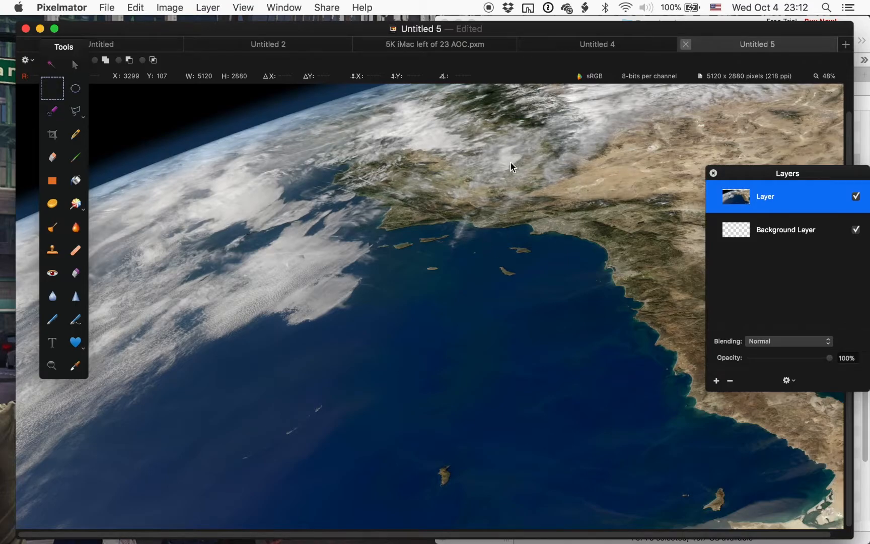
Step: Close every open document, deleting the unsaved untitled ones, and quit Pixelmator
key("super+w")
left_click(376, 246)
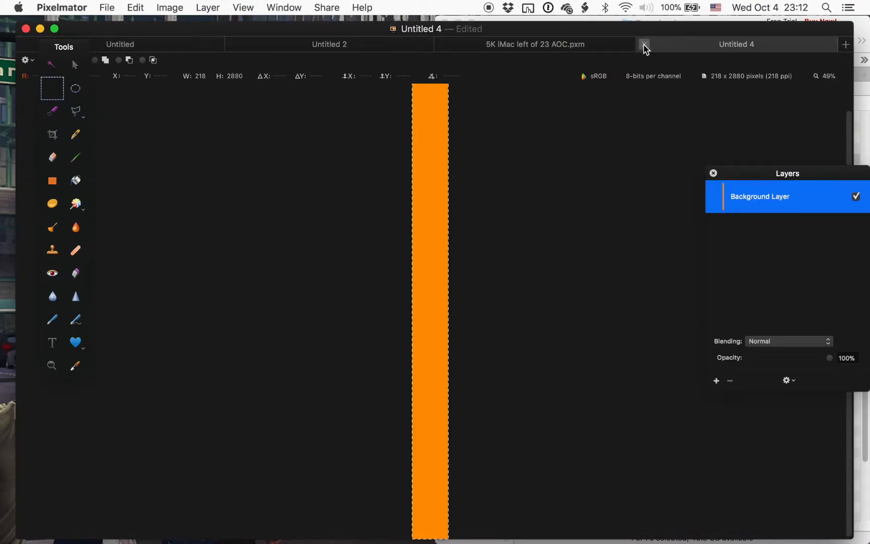
key("super+w")
key("super+BackSpace")
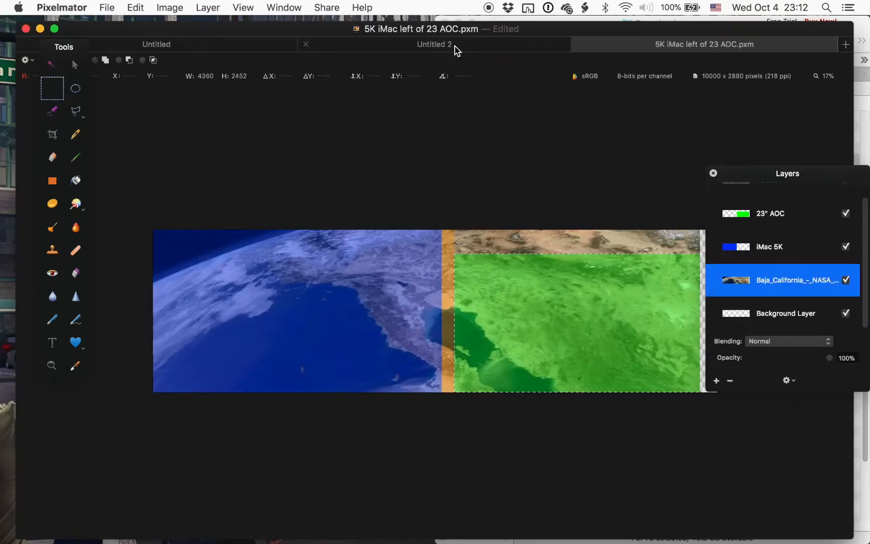
left_click(579, 44)
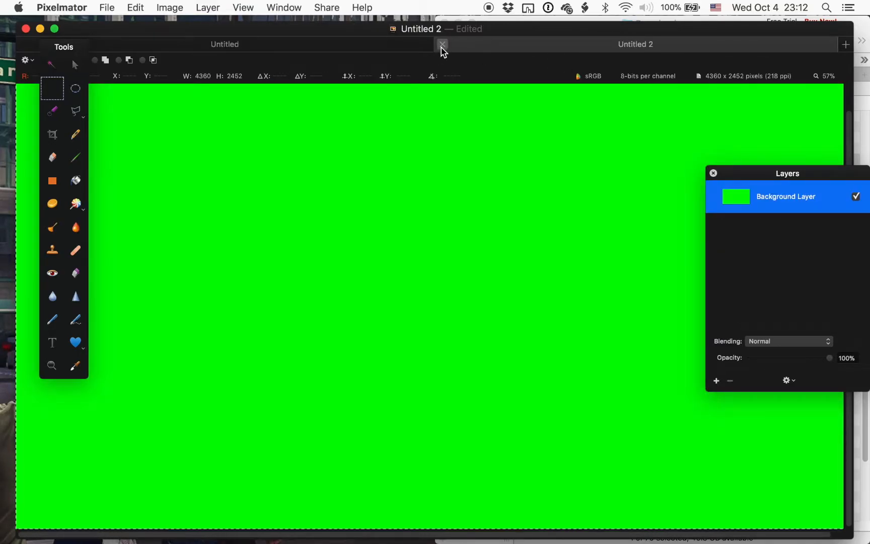
key("super+w")
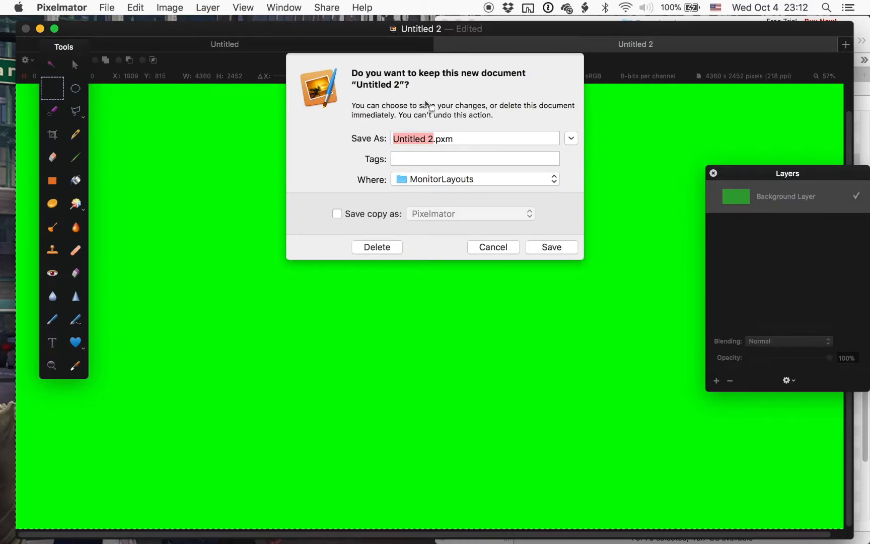
left_click(378, 246)
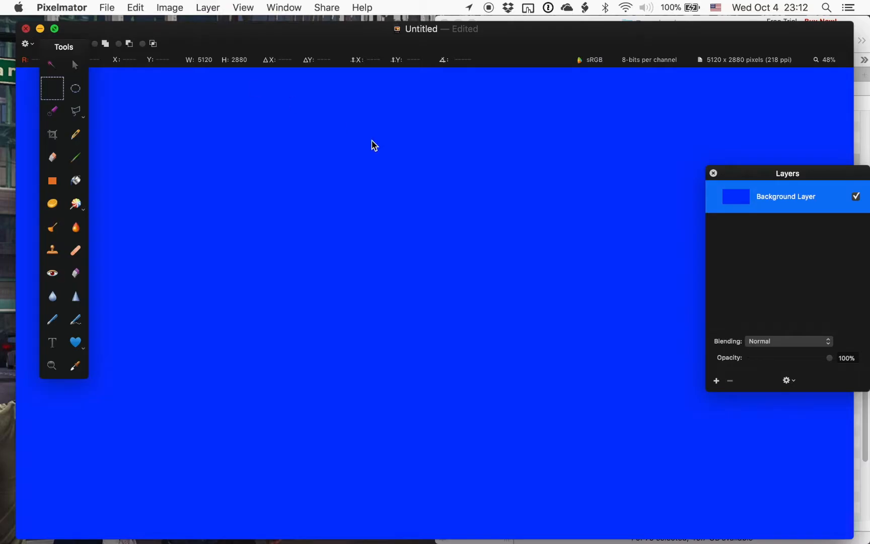
key("super+w")
left_click(378, 225)
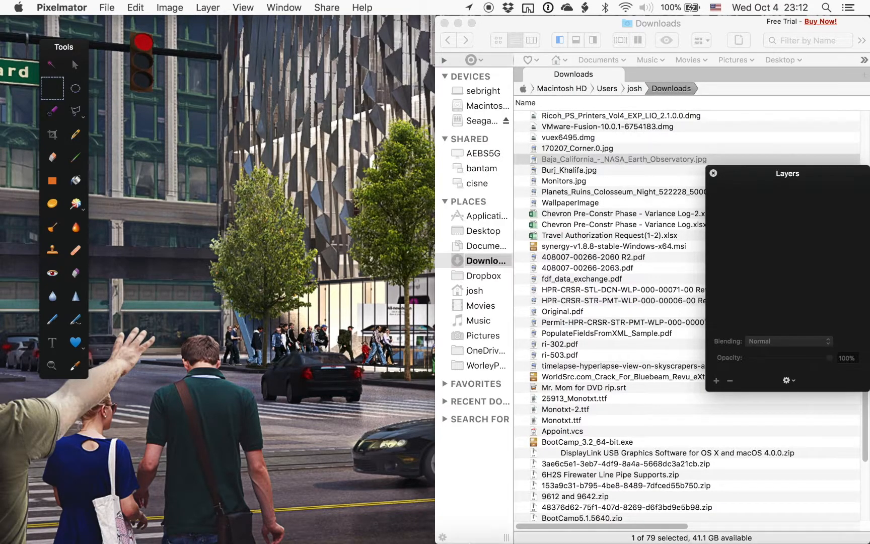
right_click(674, 515)
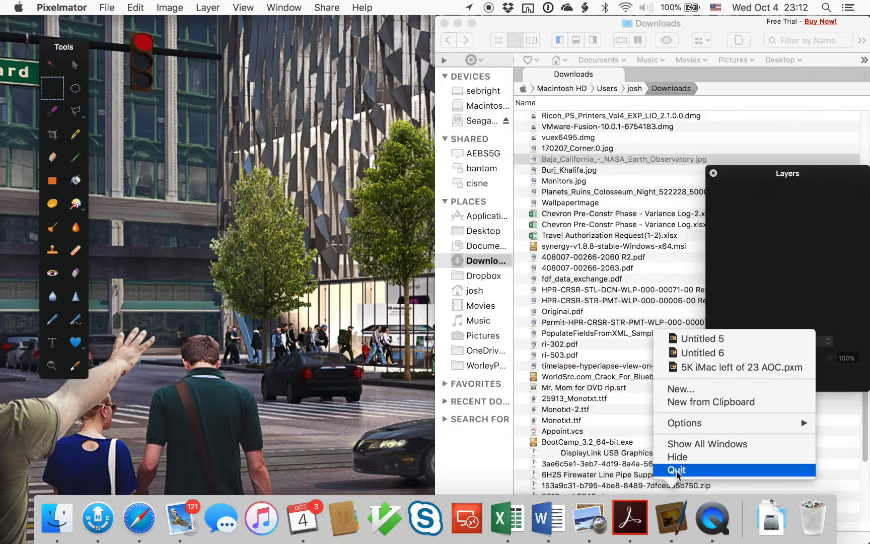
left_click(676, 469)
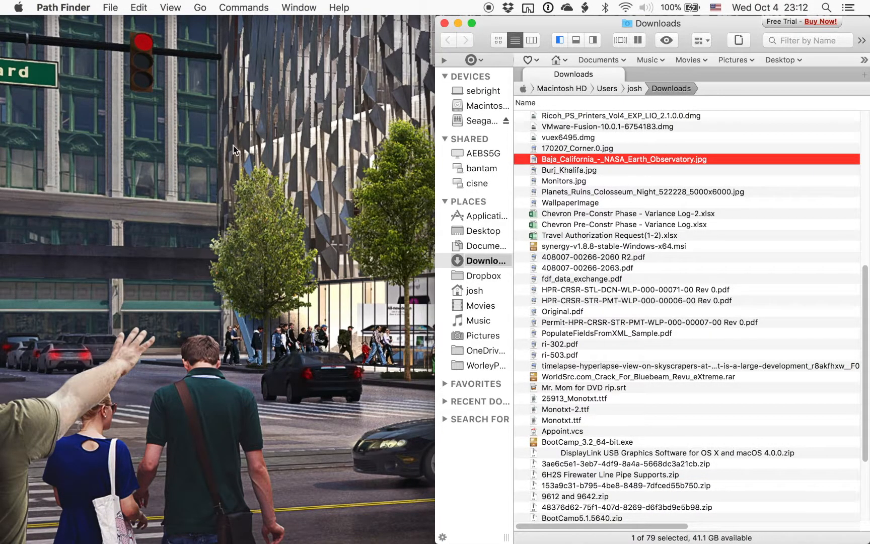
Step: In the Desktop & Screen Saver settings of System Preferences, set earth-imac5K from the Wallpapers folder as the desktop picture
left_click(22, 11)
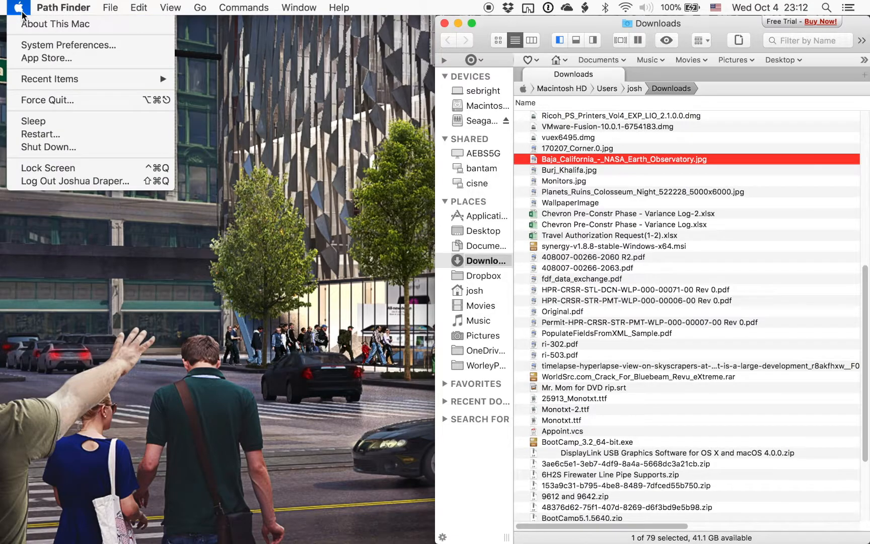
left_click(61, 49)
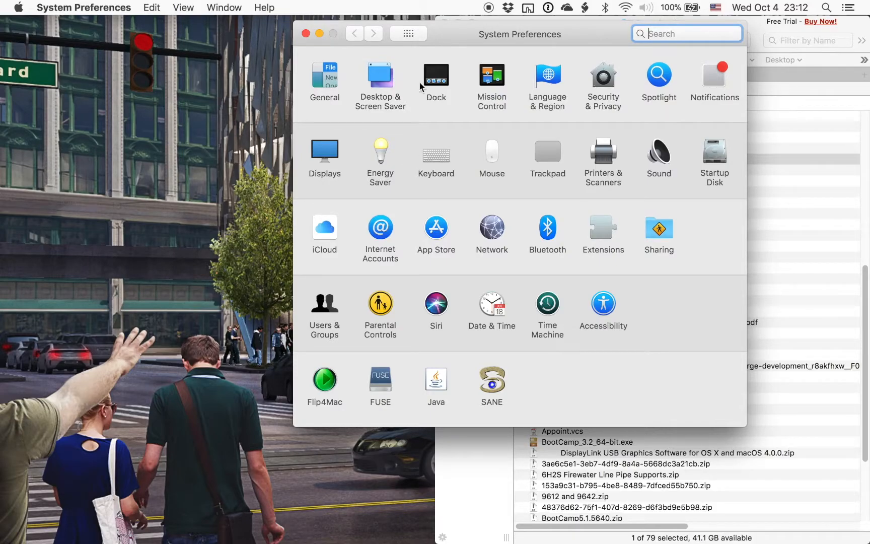
left_click(381, 82)
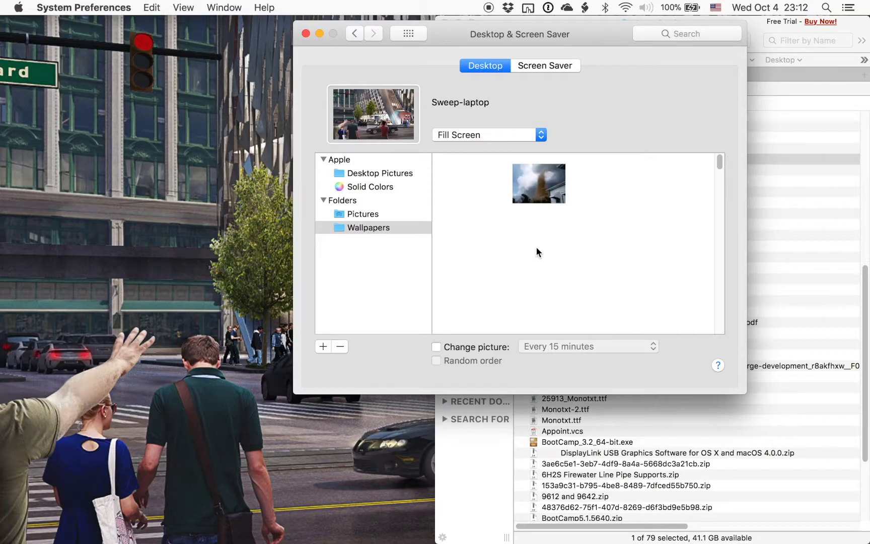
scroll(580, 266, "down", 3)
scroll(580, 266, "down", 5)
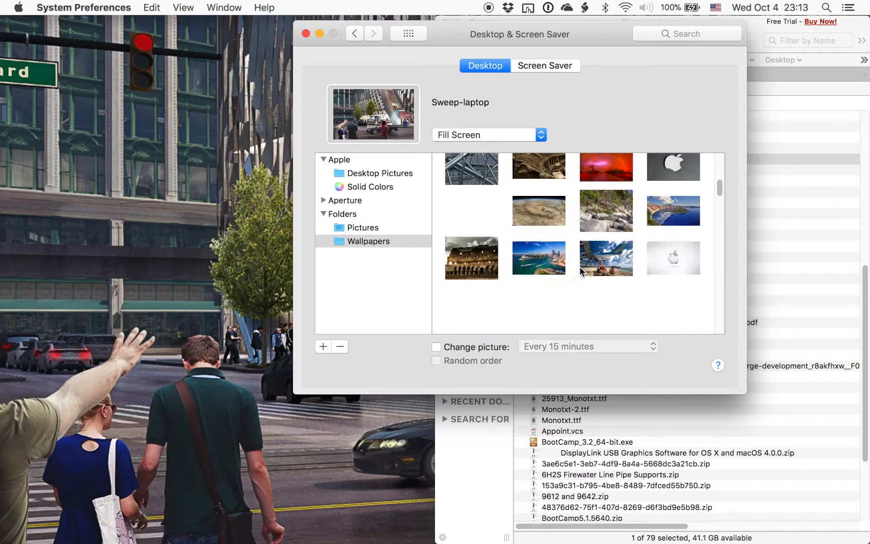
scroll(580, 266, "down", 4)
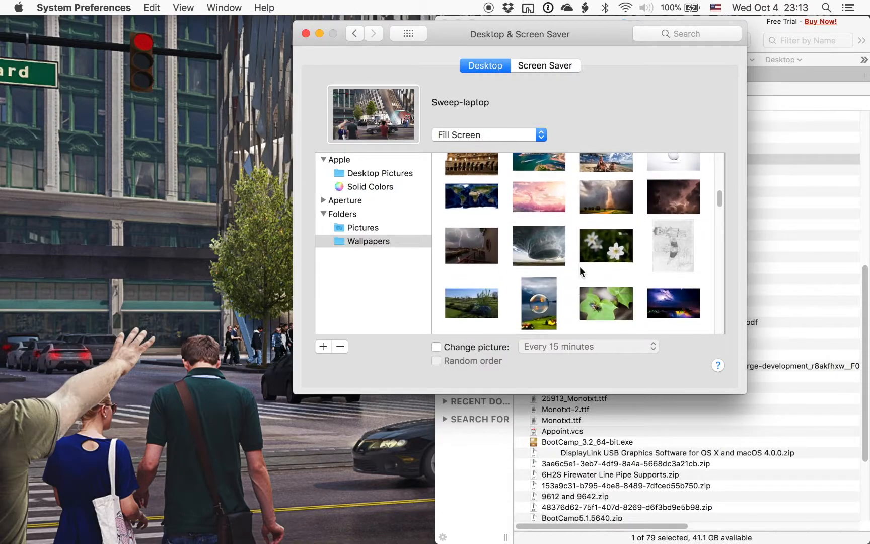
scroll(580, 266, "down", 5)
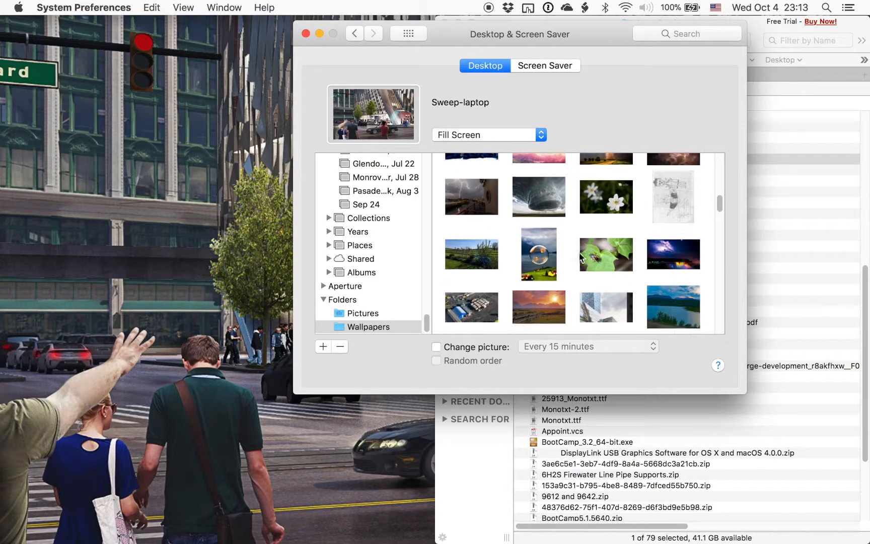
scroll(579, 255, "down", 3)
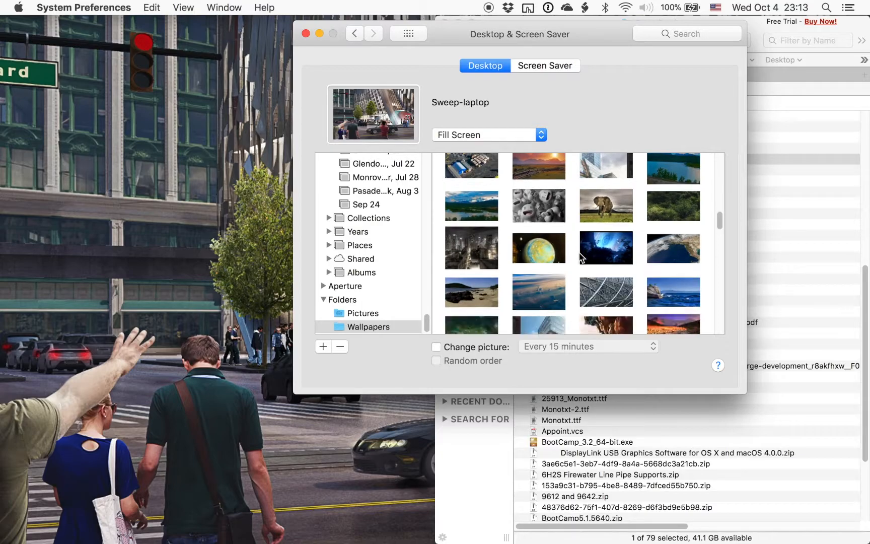
scroll(581, 258, "down", 1)
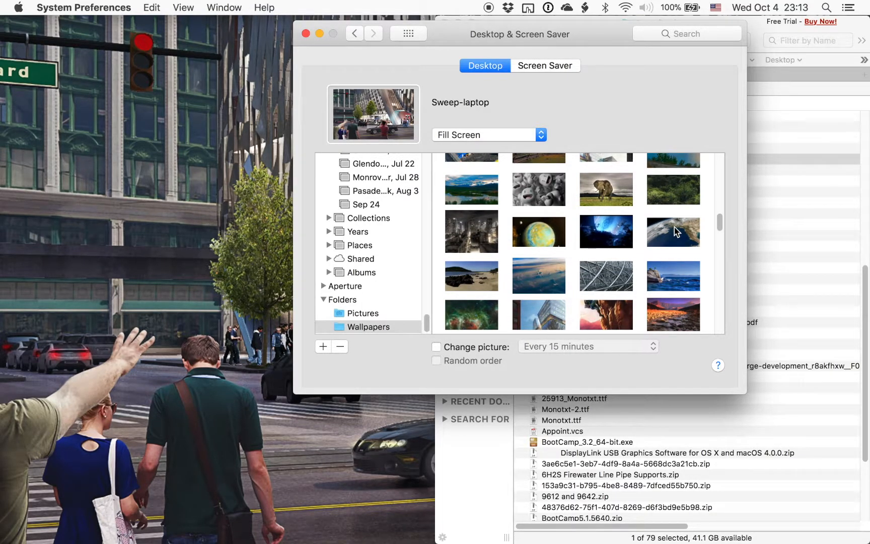
scroll(677, 231, "down", 1)
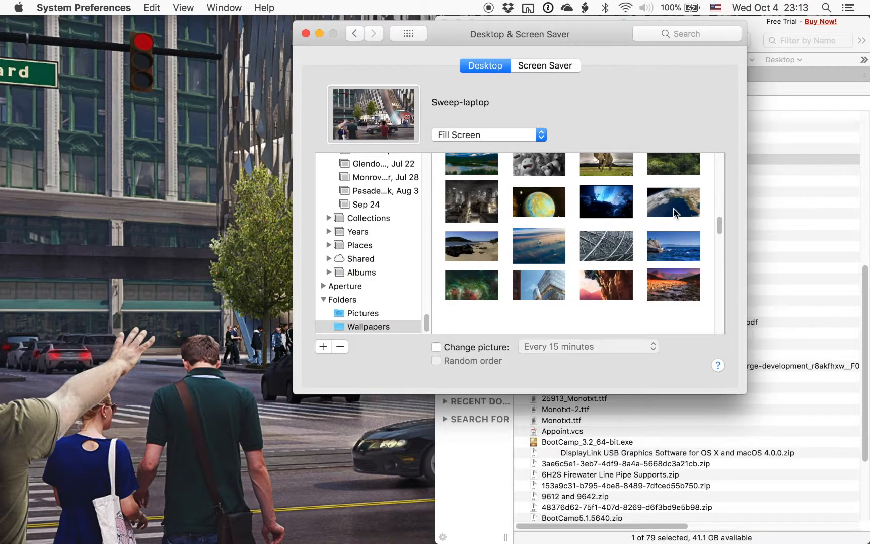
left_click(674, 212)
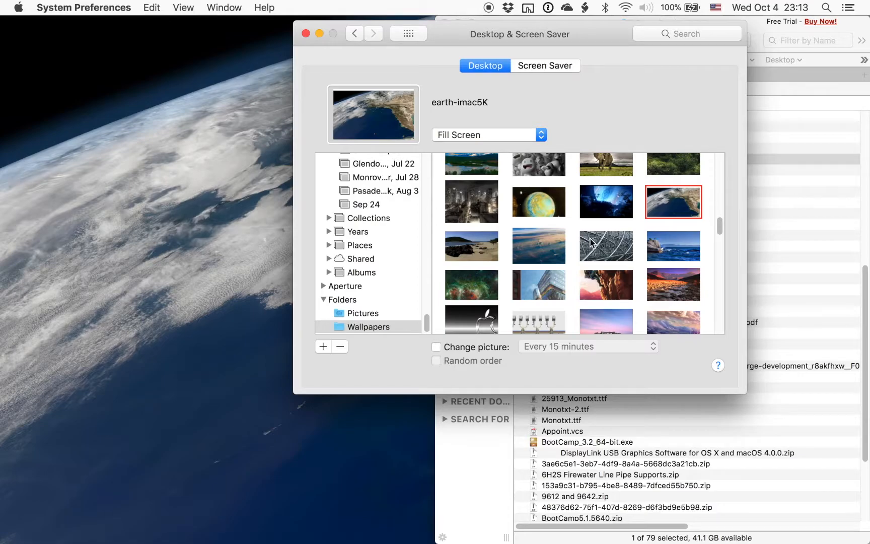
Step: Try the beach-right picture as the desktop background, and replace it with the sunset clouds image from the Wallpapers folder
scroll(590, 242, "up", 3)
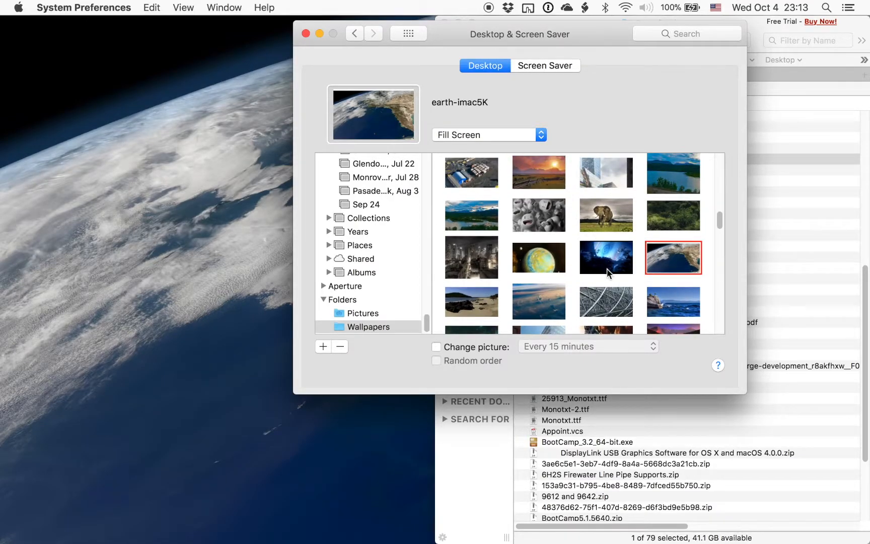
scroll(607, 270, "down", 10)
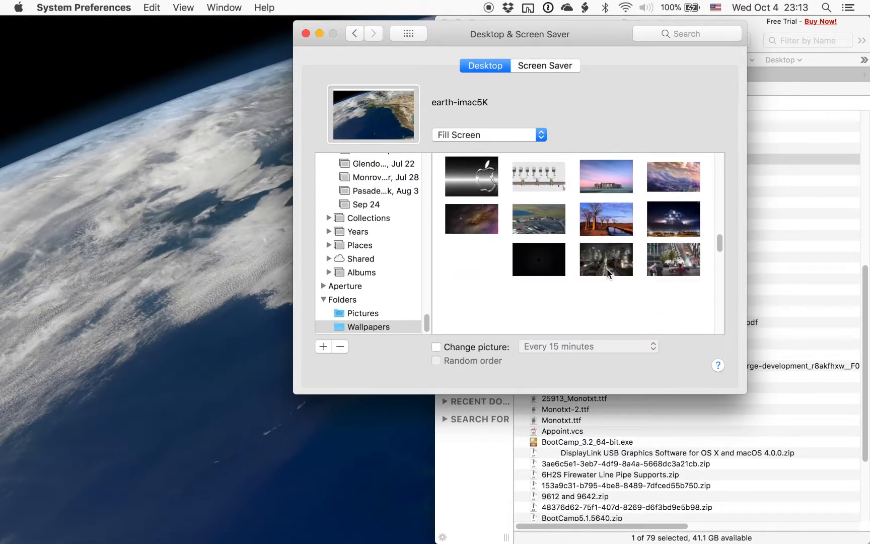
scroll(608, 270, "down", 1)
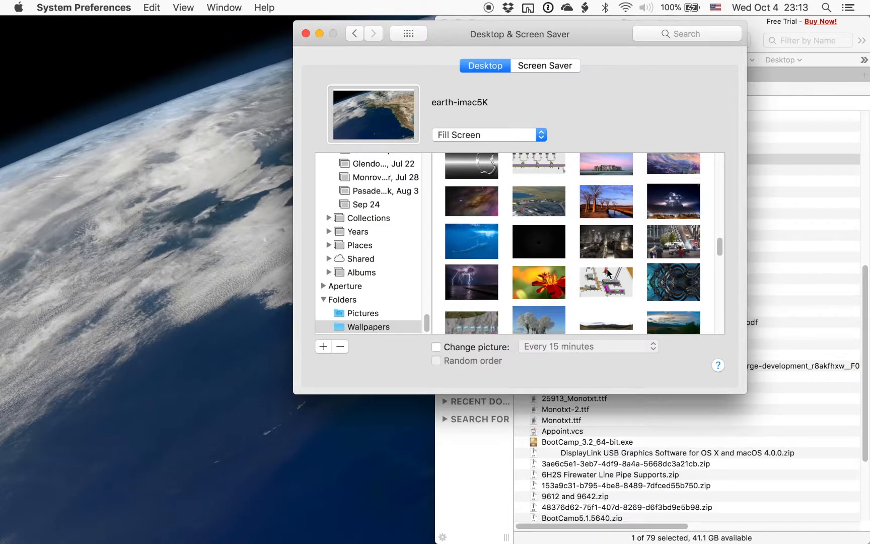
scroll(591, 243, "up", 5)
scroll(574, 254, "up", 3)
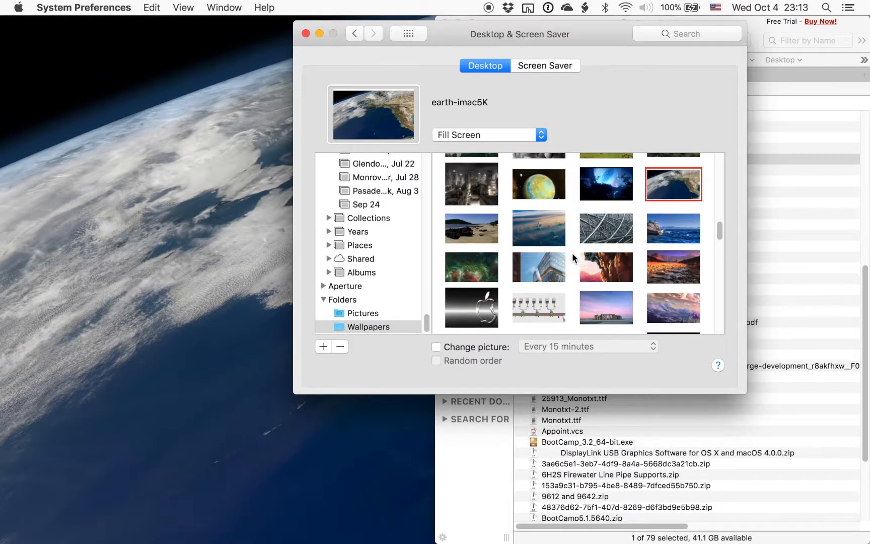
left_click(471, 232)
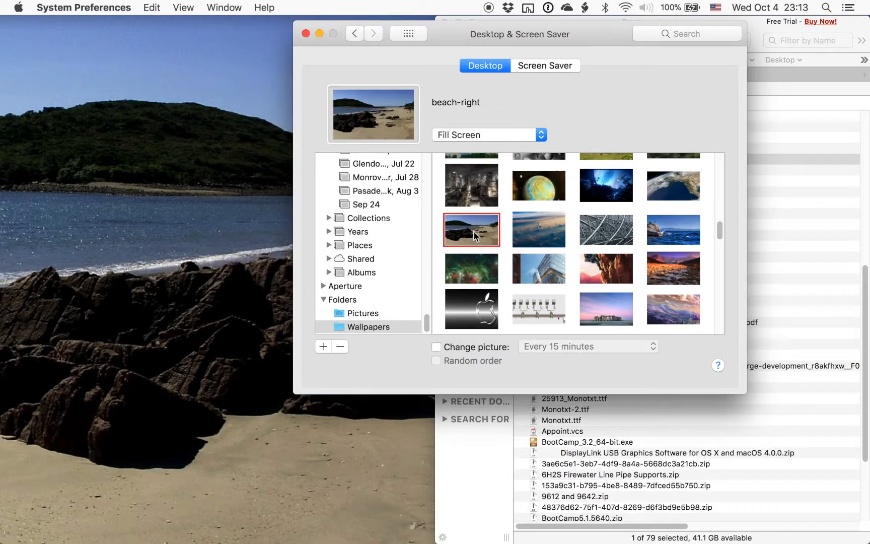
scroll(538, 231, "up", 2)
left_click(545, 268)
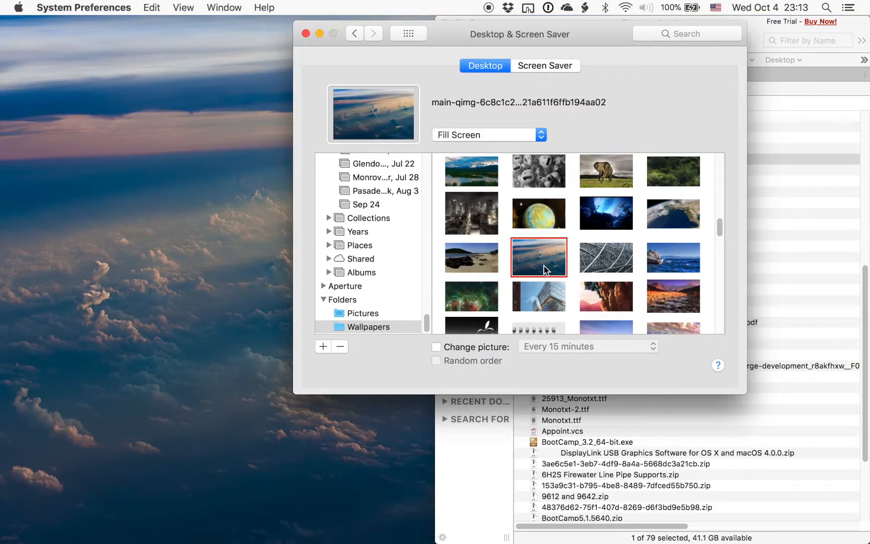
Step: Look through the other pictures in the Wallpapers folder and close System Preferences
scroll(546, 266, "up", 4)
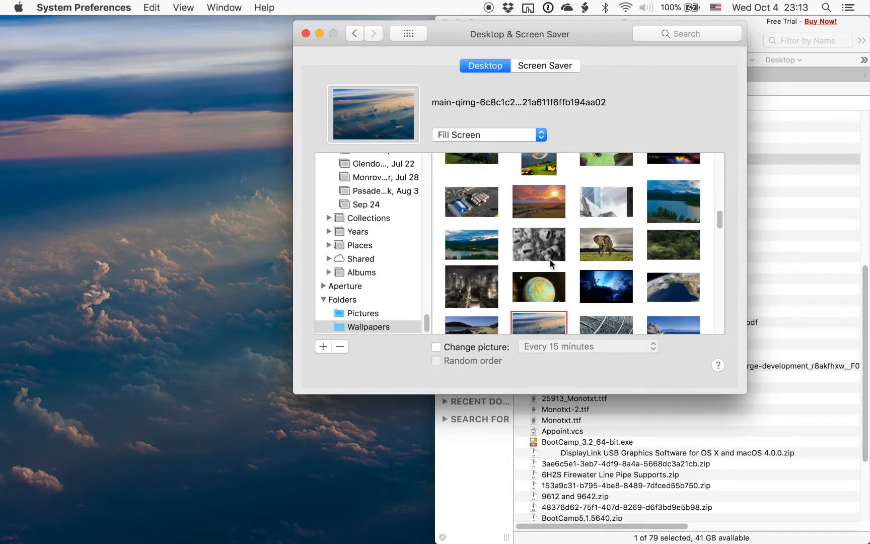
scroll(639, 240, "up", 5)
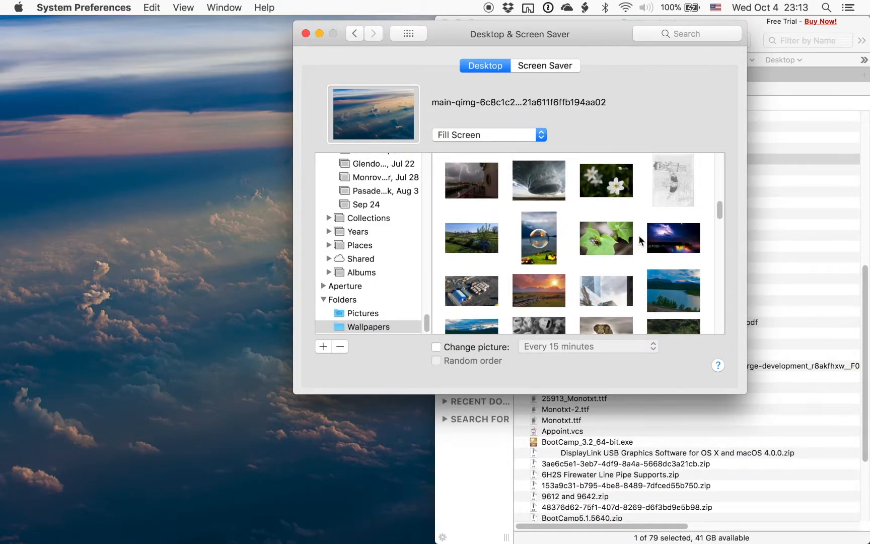
scroll(639, 241, "up", 8)
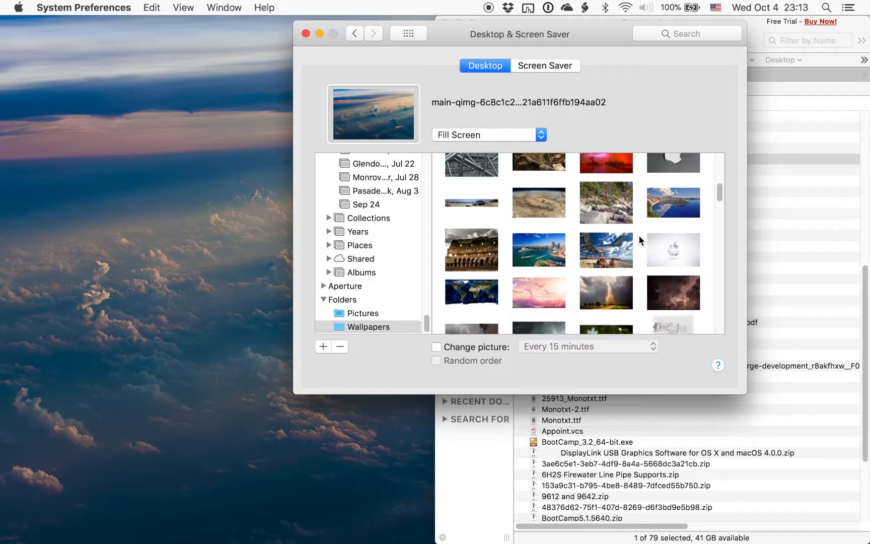
scroll(638, 239, "down", 5)
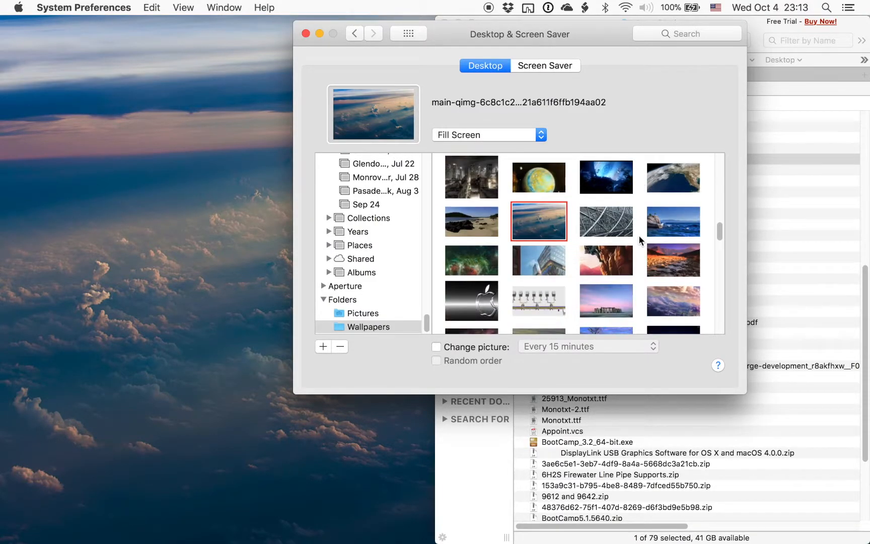
left_click(305, 34)
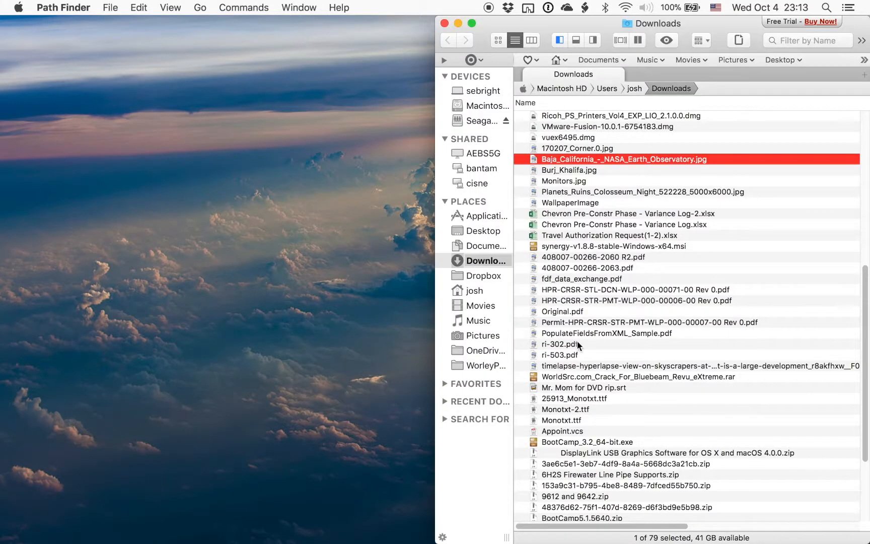
Step: Open Monitors.jpg from the Downloads folder in Path Finder
left_click(578, 181)
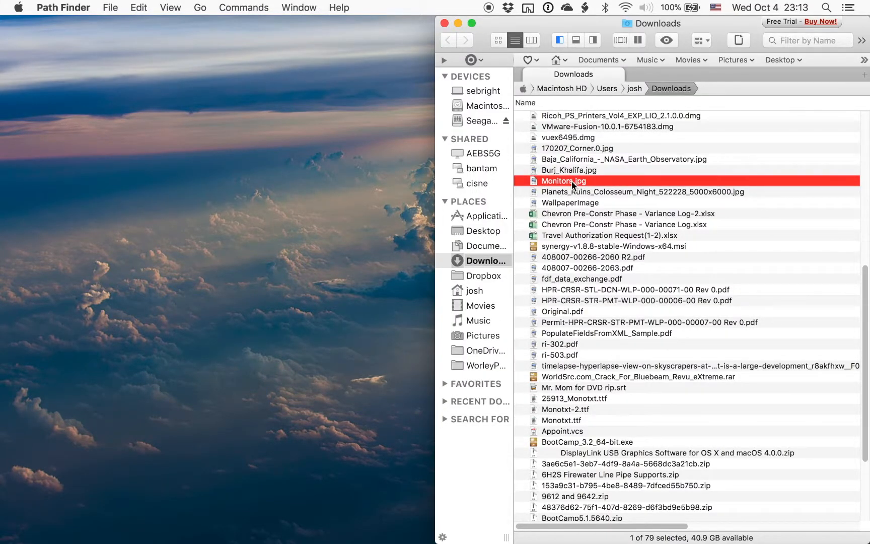
double_click(571, 180)
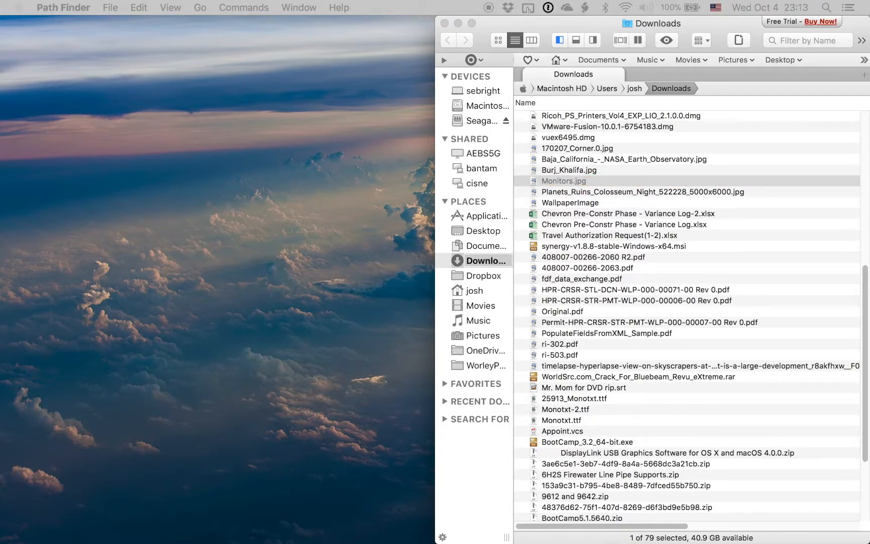